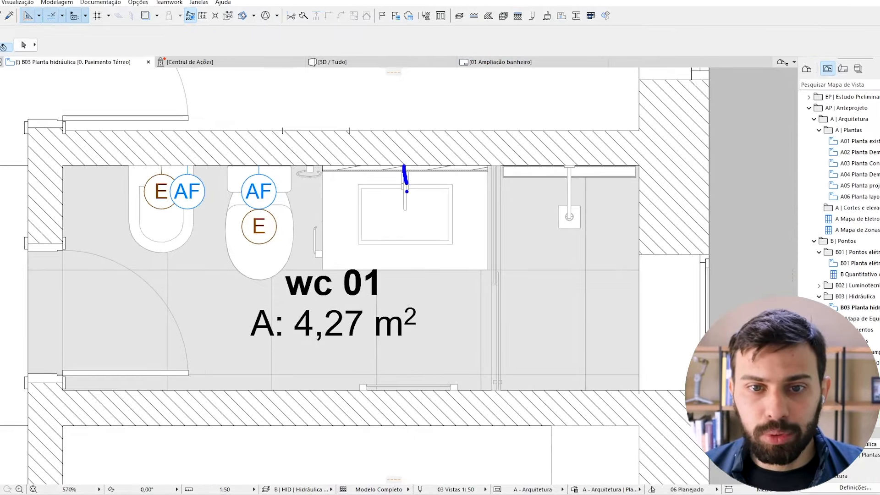
{"action": "mouse_move", "coordinate": [407, 185]}
{"action": "left_mouse_down"}
{"action": "mouse_move", "coordinate": [389, 187]}
{"action": "mouse_move", "coordinate": [419, 198]}
{"action": "mouse_move", "coordinate": [409, 195]}
{"action": "left_mouse_up"}
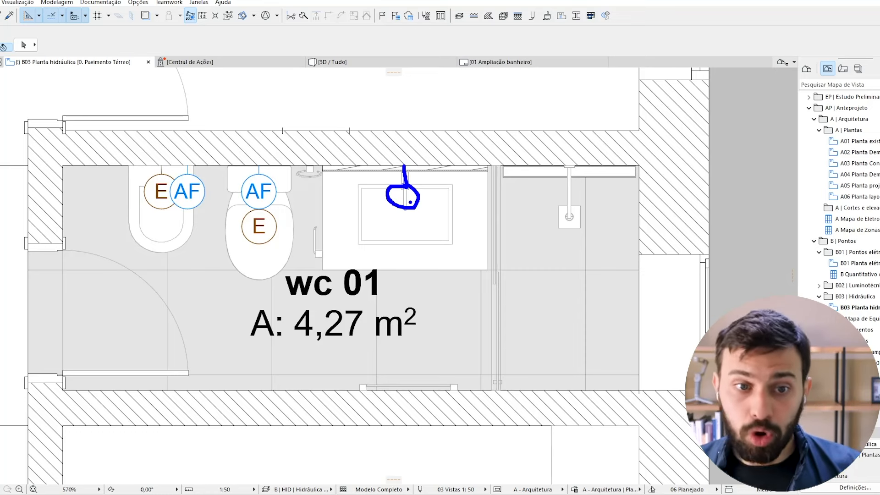
{"action": "left_click_drag", "start_coordinate": [293, 138], "coordinate": [299, 168]}
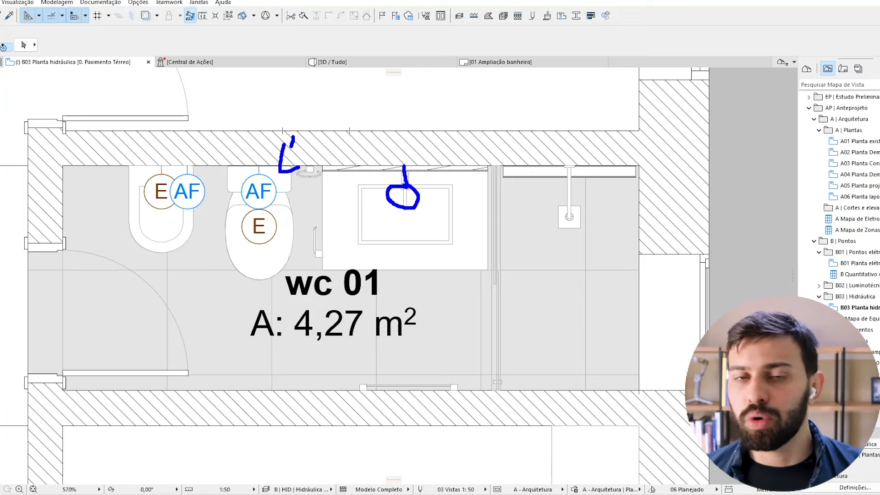
{"action": "key", "text": "Escape"}
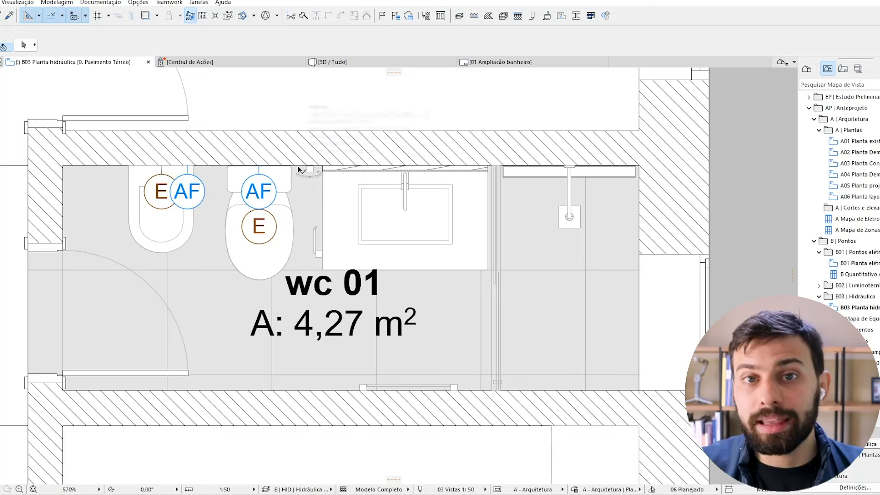
{"action": "mouse_move", "coordinate": [299, 169]}
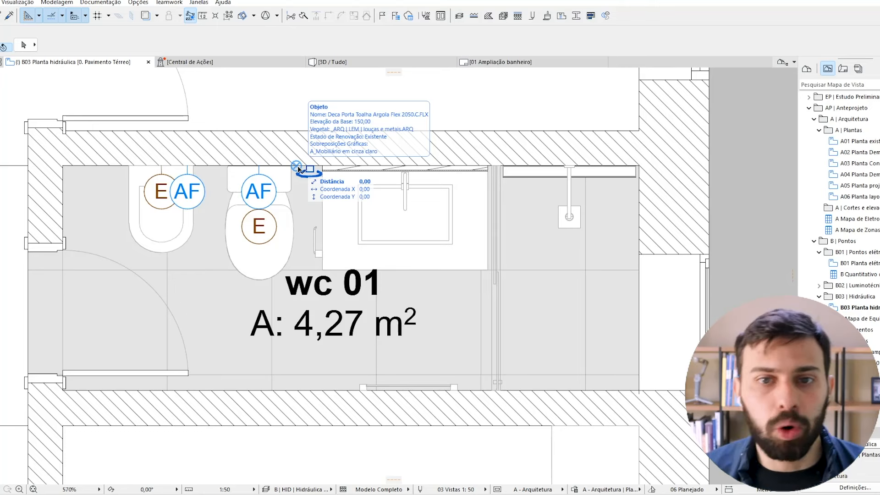
{"action": "middle_click_drag", "start_coordinate": [565, 207], "coordinate": [519, 179]}
{"action": "scroll", "coordinate": [556, 176], "scroll_direction": "up", "scroll_amount": 2}
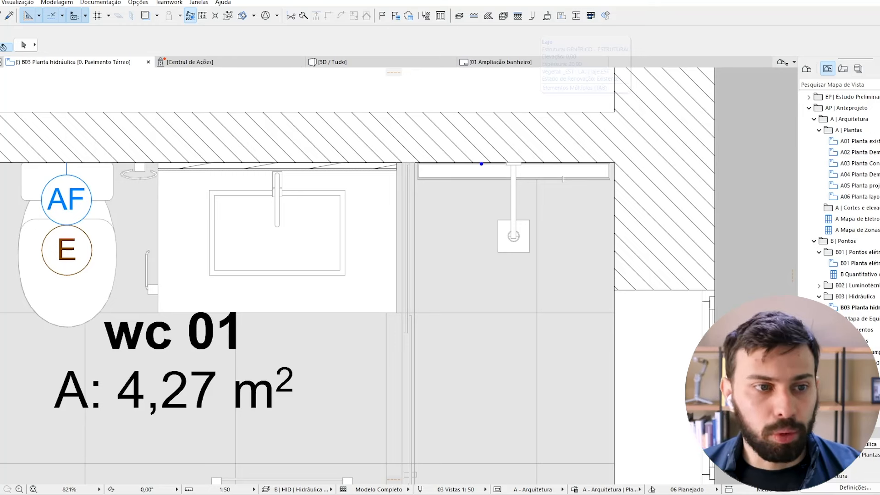
{"action": "mouse_move", "coordinate": [482, 163]}
{"action": "left_mouse_down"}
{"action": "mouse_move", "coordinate": [480, 204]}
{"action": "mouse_move", "coordinate": [453, 219]}
{"action": "mouse_move", "coordinate": [483, 198]}
{"action": "left_mouse_up"}
{"action": "mouse_move", "coordinate": [535, 161]}
{"action": "left_mouse_down"}
{"action": "mouse_move", "coordinate": [534, 198]}
{"action": "mouse_move", "coordinate": [517, 204]}
{"action": "mouse_move", "coordinate": [552, 201]}
{"action": "left_mouse_up"}
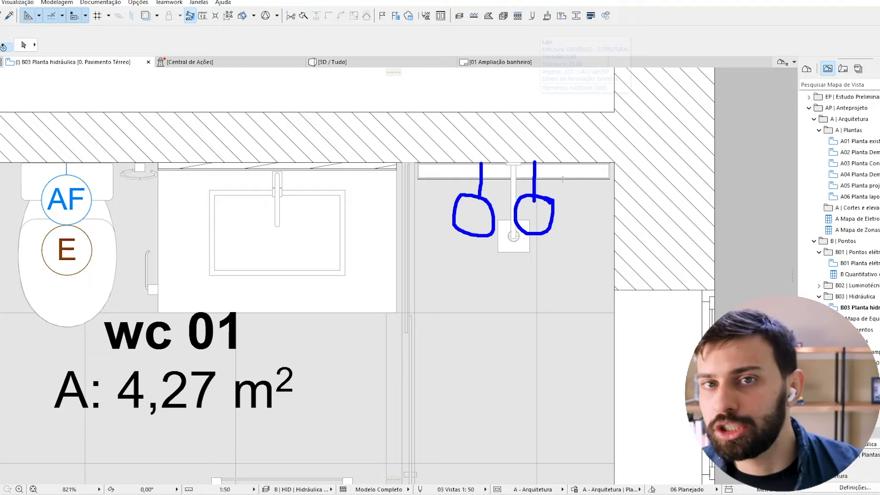
{"action": "key", "text": "Escape"}
{"action": "middle_click_drag", "start_coordinate": [401, 227], "coordinate": [433, 230]}
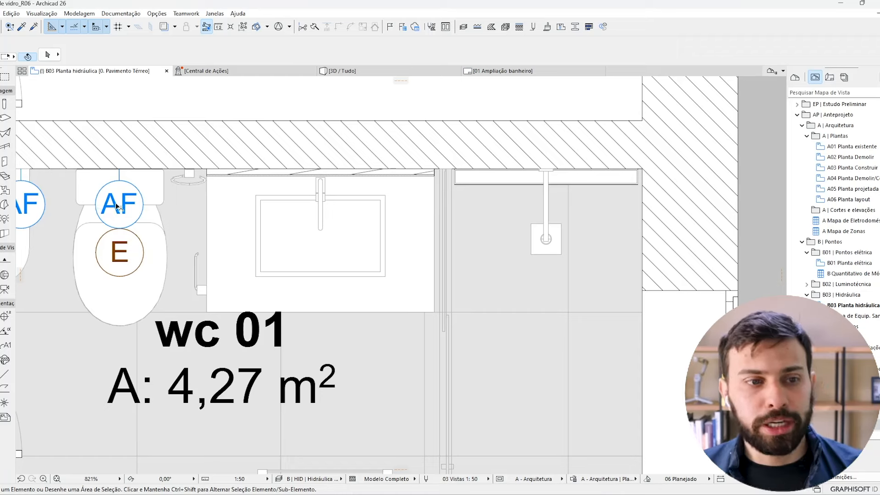
Pick up the settings of the toilet's cold-water (AF) point and open the object's default settings.
{"action": "left_click", "coordinate": [119, 181], "text": "alt"}
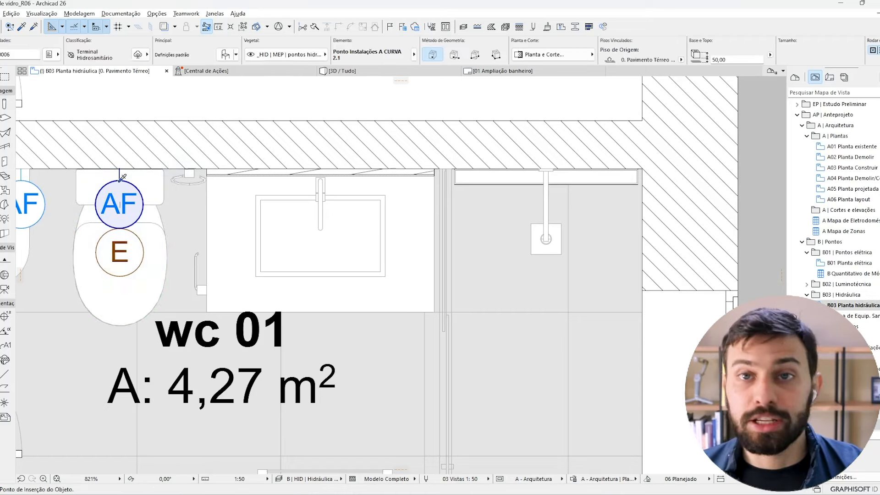
{"action": "key", "text": "ctrl+t"}
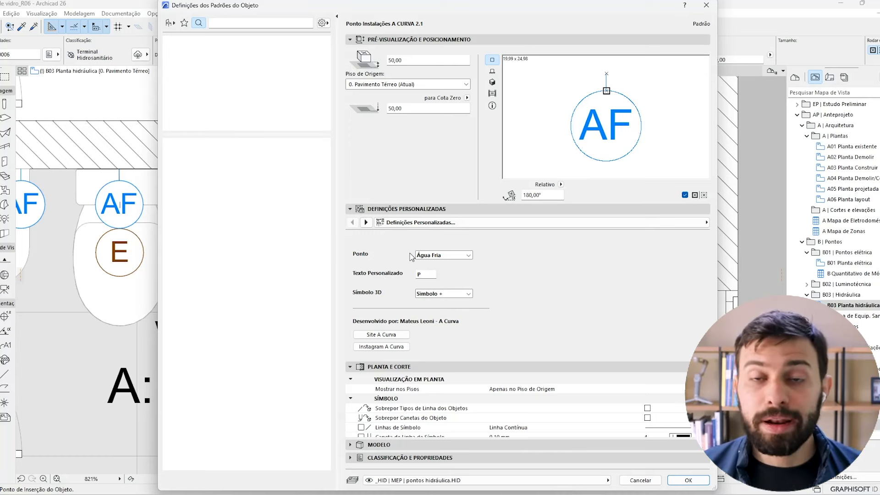
{"action": "left_click", "coordinate": [469, 255]}
{"action": "left_click", "coordinate": [468, 256]}
Preview the point types Água Quente, Registro Frio, Registro Quente, Gás, Esgoto and Personalizado one after another.
{"action": "left_click", "coordinate": [468, 255]}
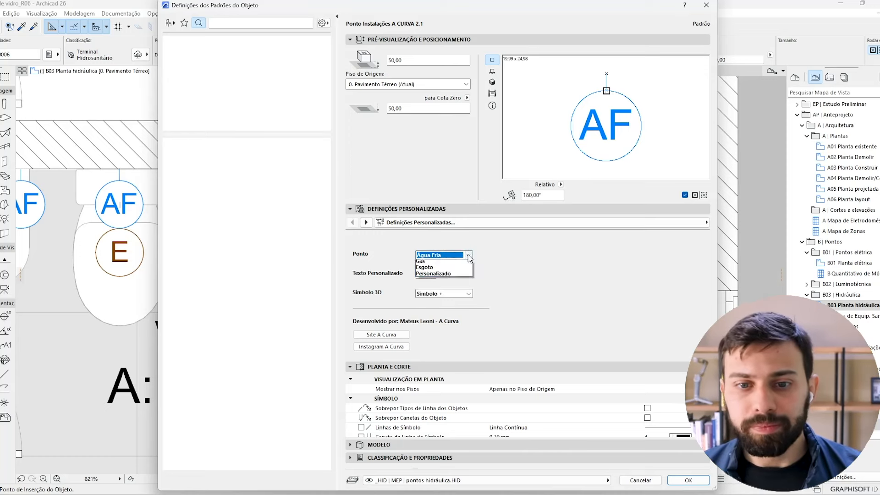
{"action": "left_click", "coordinate": [468, 271]}
{"action": "left_click", "coordinate": [469, 257]}
{"action": "left_click", "coordinate": [468, 276]}
{"action": "left_click", "coordinate": [468, 257]}
{"action": "left_click", "coordinate": [468, 282]}
{"action": "left_click", "coordinate": [468, 258]}
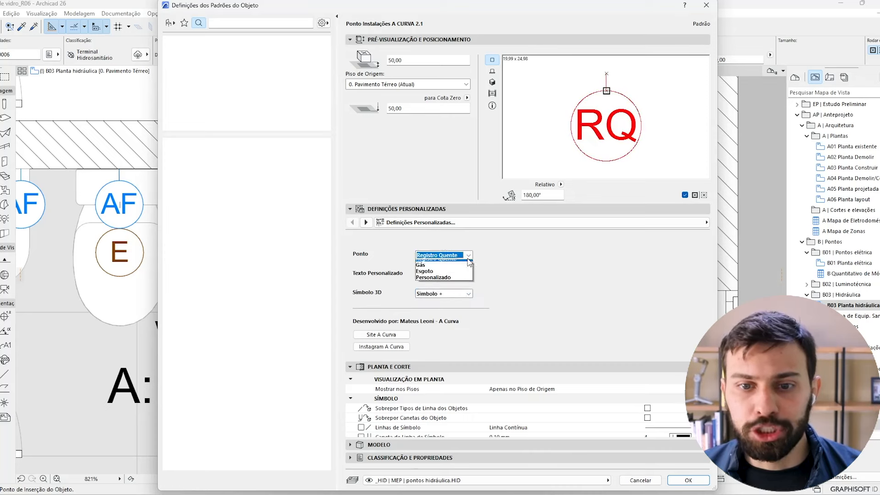
{"action": "left_click", "coordinate": [468, 288]}
{"action": "left_click", "coordinate": [468, 256]}
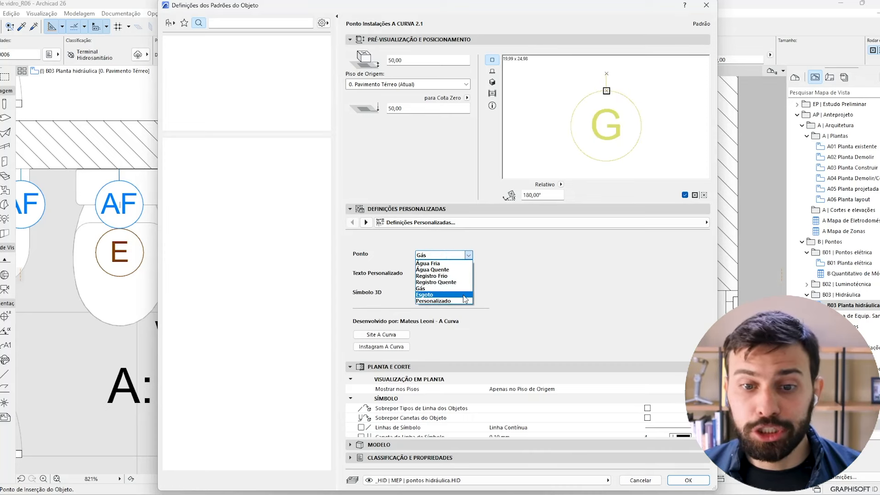
{"action": "left_click", "coordinate": [465, 296]}
{"action": "left_click", "coordinate": [469, 255]}
{"action": "left_click", "coordinate": [460, 301]}
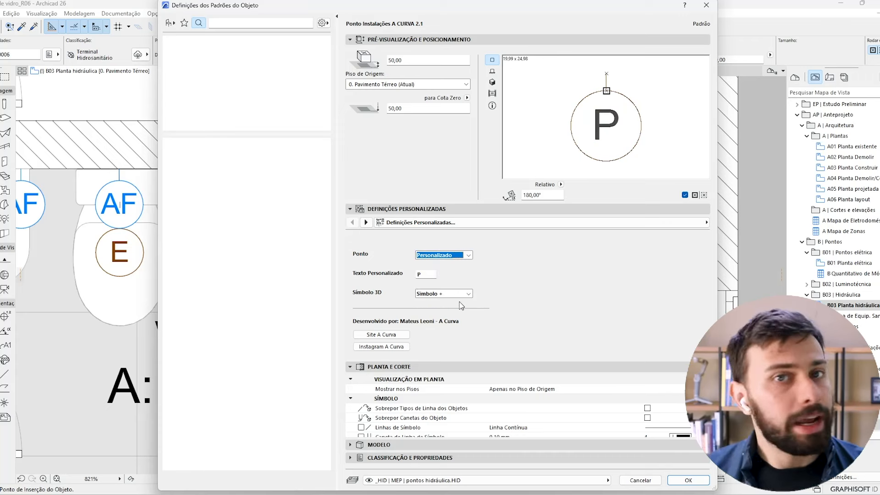
Enter 1 as the point's custom text and set the point type to Água Fria.
{"action": "left_click_drag", "start_coordinate": [428, 275], "coordinate": [400, 274]}
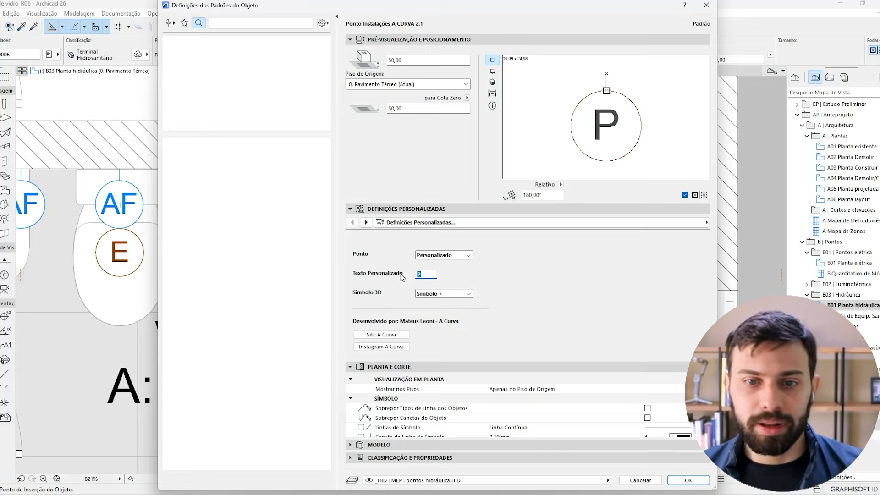
{"action": "type", "text": "1"}
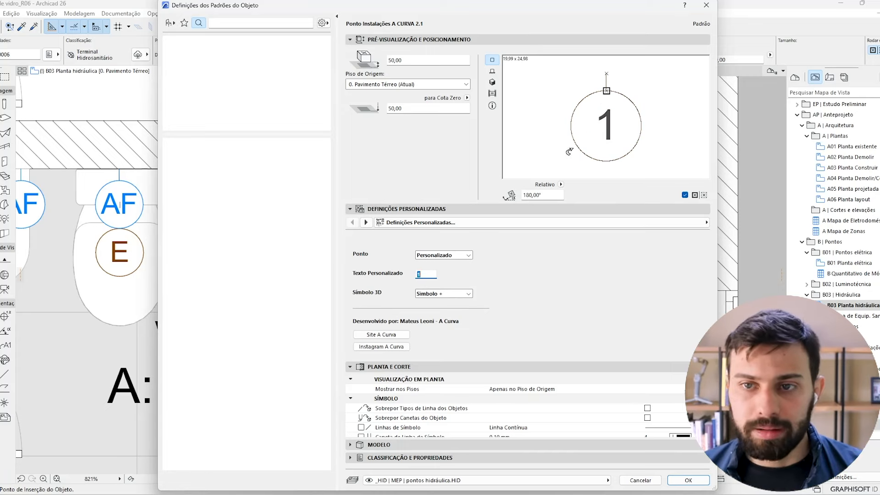
{"action": "left_click", "coordinate": [439, 255]}
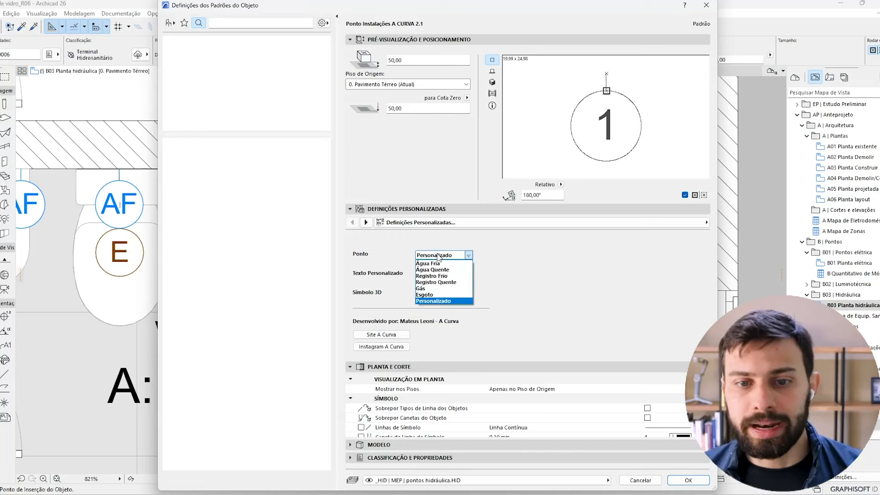
{"action": "left_click", "coordinate": [442, 264]}
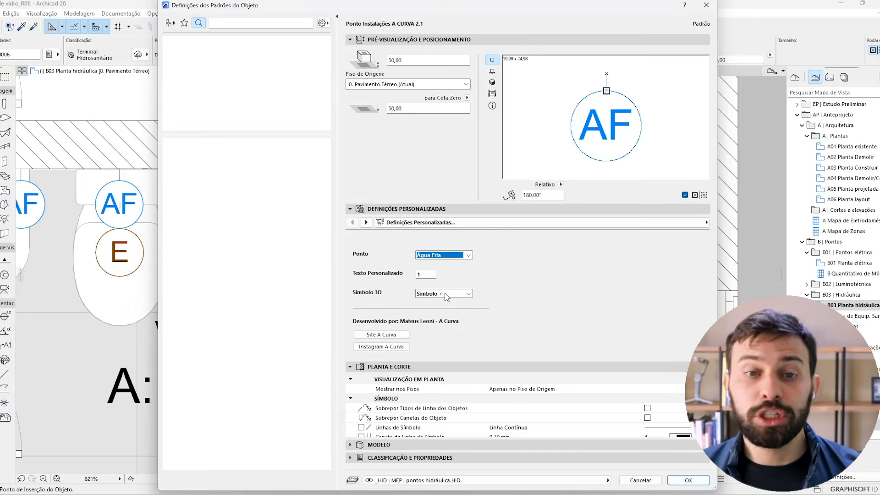
Preview the point's 3D symbols Símbolo X, Acabamento 01 to 04 and Vazio in the 3D preview.
{"action": "left_click", "coordinate": [493, 82]}
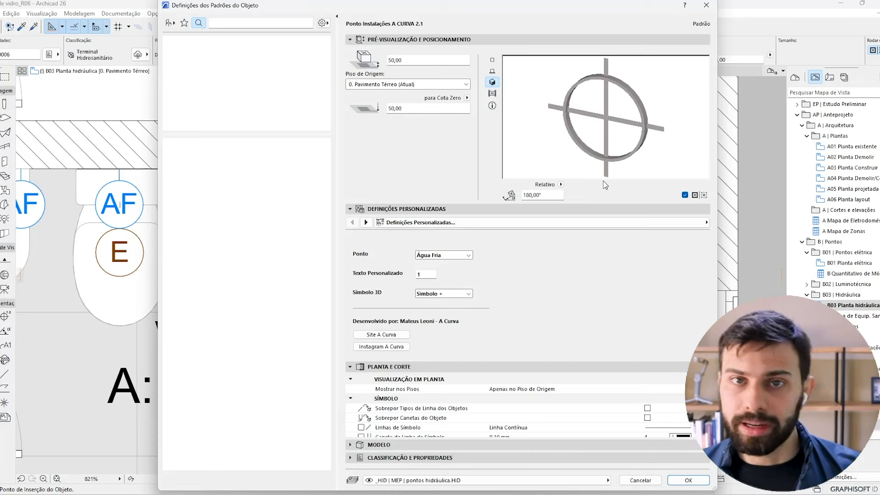
{"action": "left_click", "coordinate": [468, 294]}
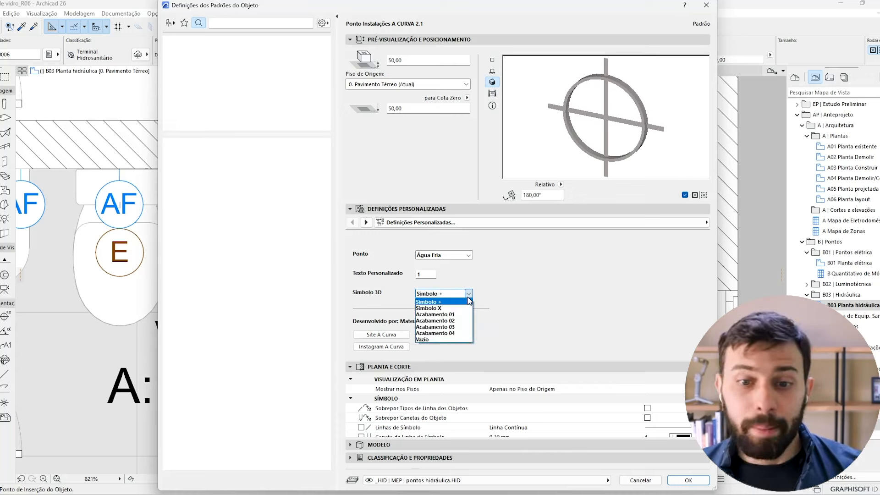
{"action": "left_click", "coordinate": [454, 308]}
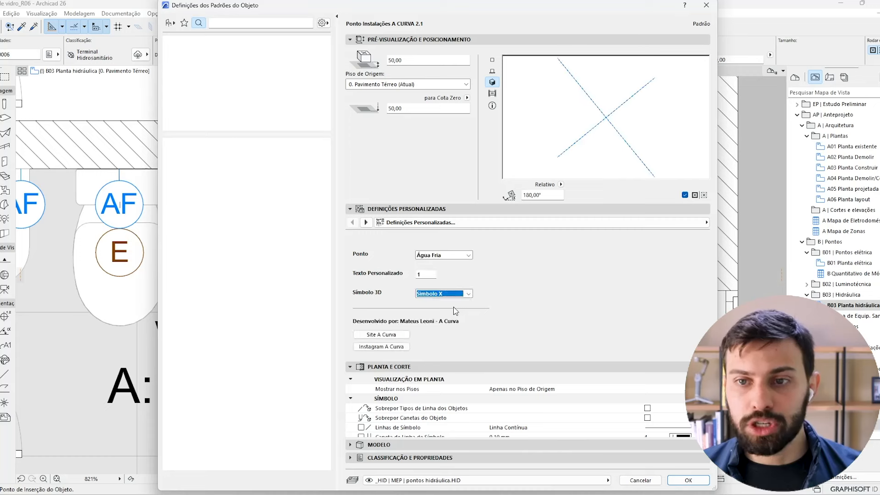
{"action": "left_click", "coordinate": [468, 294]}
{"action": "left_click", "coordinate": [466, 315]}
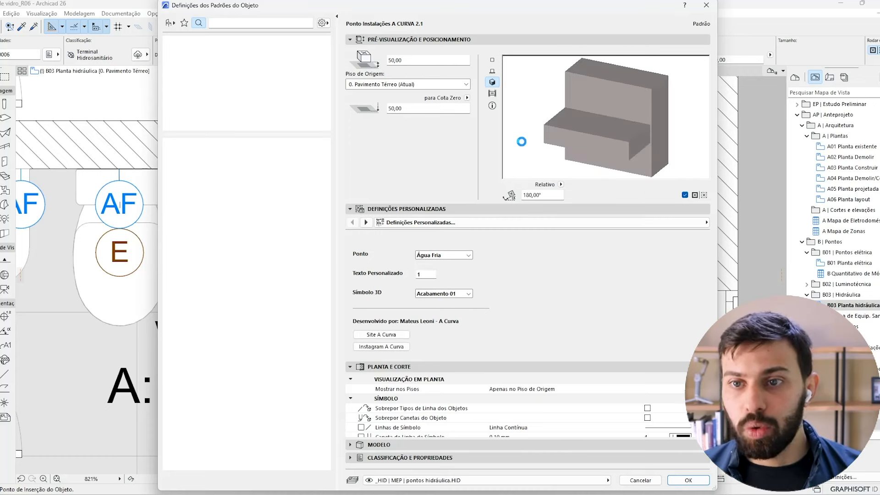
{"action": "left_click", "coordinate": [468, 294]}
{"action": "left_click", "coordinate": [465, 321]}
{"action": "left_click", "coordinate": [468, 293]}
{"action": "left_click", "coordinate": [464, 327]}
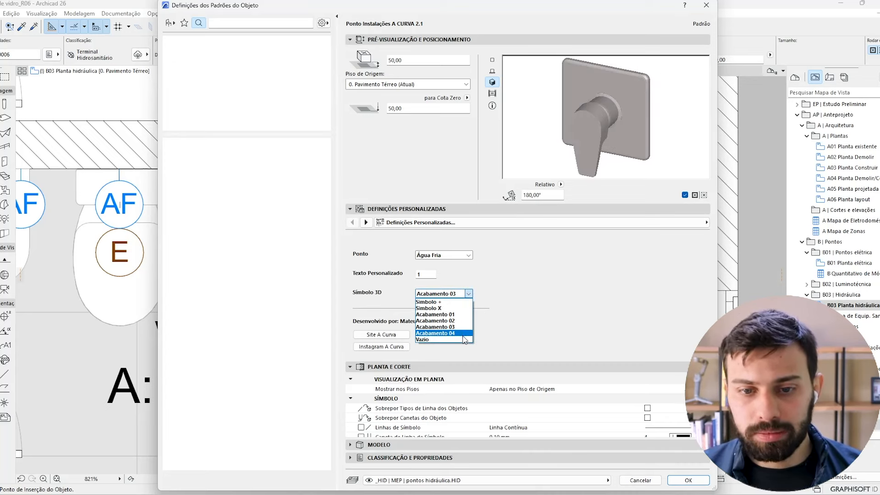
{"action": "left_click", "coordinate": [464, 333]}
{"action": "left_click", "coordinate": [468, 294]}
{"action": "left_click", "coordinate": [438, 340]}
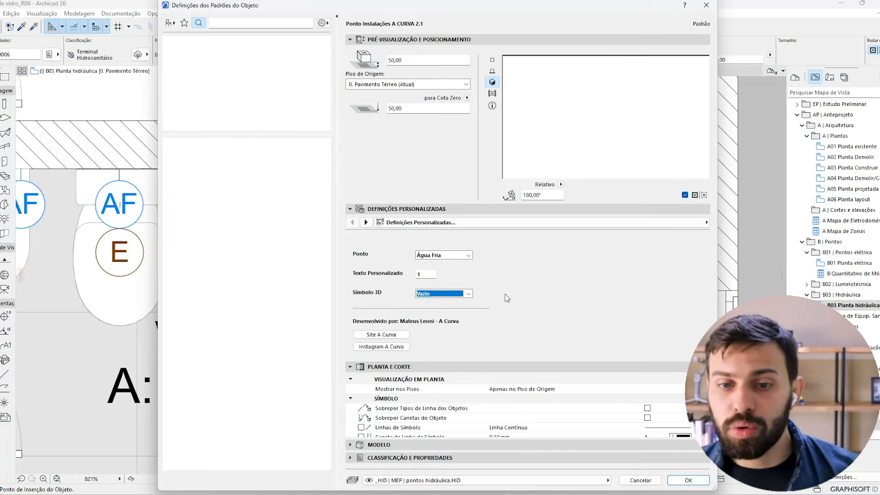
Set the point's 3D symbol to Símbolo + and apply the object settings.
{"action": "left_click", "coordinate": [468, 294]}
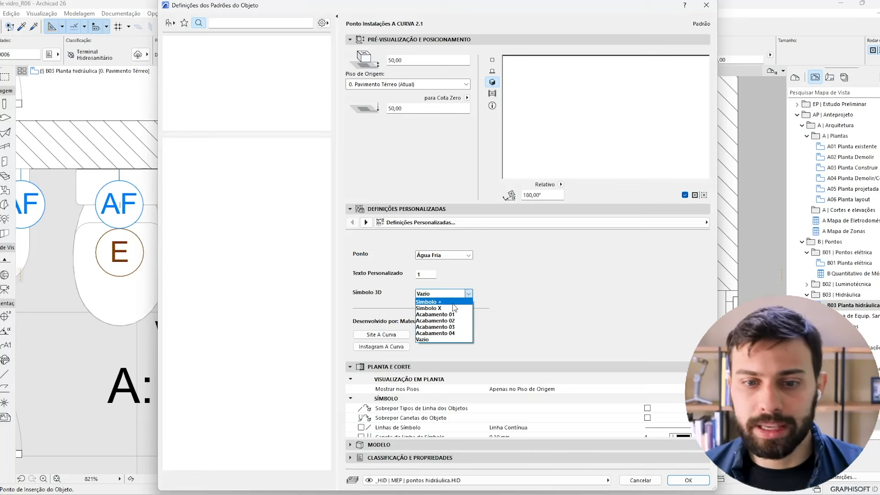
{"action": "left_click", "coordinate": [452, 303]}
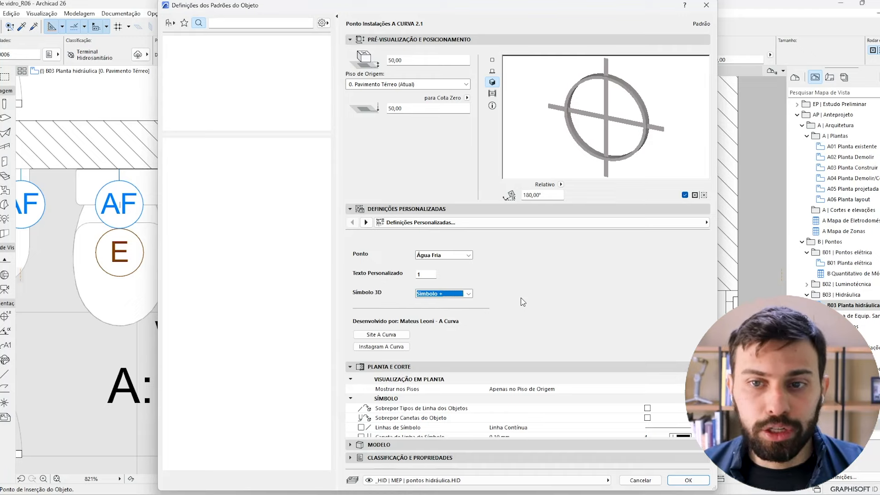
{"action": "key", "text": "Return"}
Place a cold-water point at the wc 01 washbasin and move it onto the centre line of the tap.
{"action": "left_click", "coordinate": [303, 206]}
{"action": "key", "text": "Escape"}
{"action": "left_click", "coordinate": [304, 207]}
{"action": "key", "text": "ctrl+d"}
{"action": "left_click", "coordinate": [303, 206]}
{"action": "scroll", "coordinate": [308, 196], "scroll_direction": "up", "scroll_amount": 1}
{"action": "scroll", "coordinate": [308, 196], "scroll_direction": "up", "scroll_amount": 3}
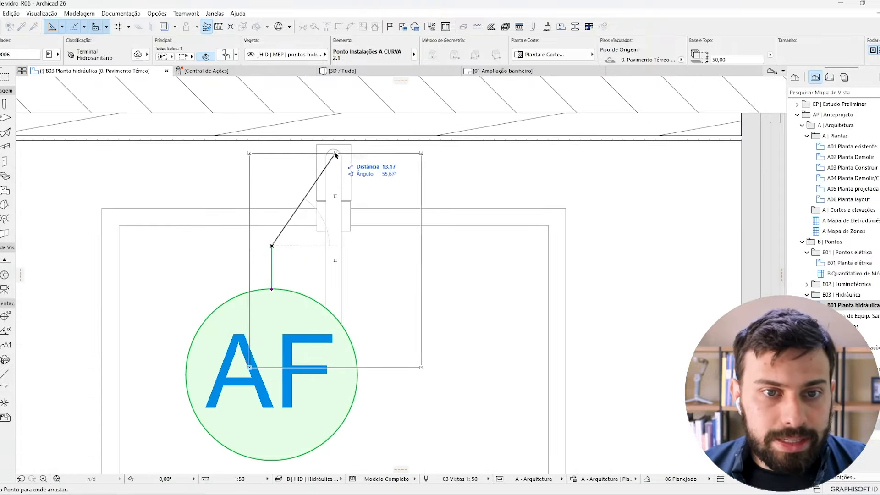
{"action": "left_click", "coordinate": [333, 152]}
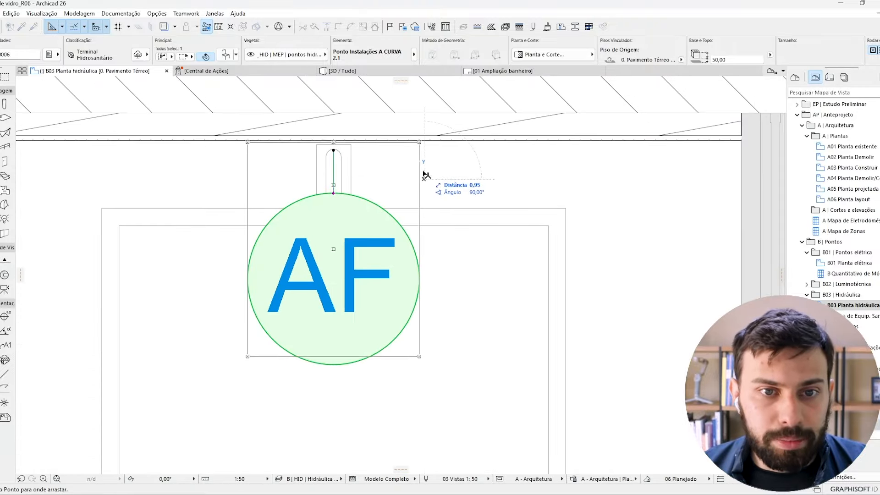
Move the washbasin's cold-water point straight back along the tap's axis to the face of the wall.
{"action": "key", "text": "ctrl+d"}
{"action": "left_click", "coordinate": [334, 150]}
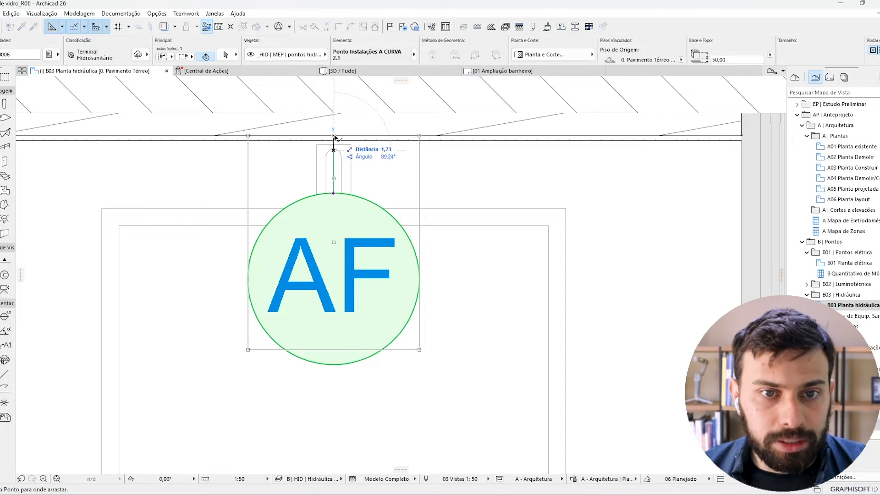
{"action": "scroll", "coordinate": [334, 136], "scroll_direction": "down", "scroll_amount": 3}
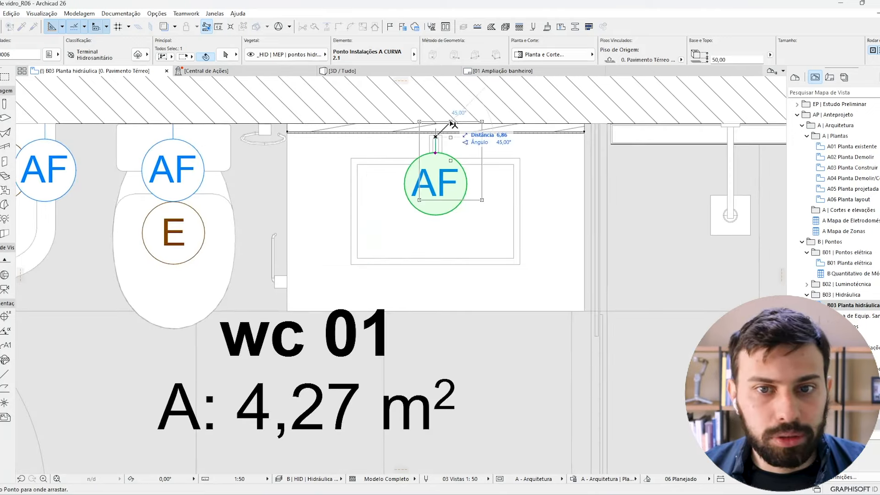
{"action": "left_click", "coordinate": [436, 123]}
{"action": "middle_click_drag", "start_coordinate": [442, 190], "coordinate": [410, 216]}
{"action": "key", "text": "Escape"}
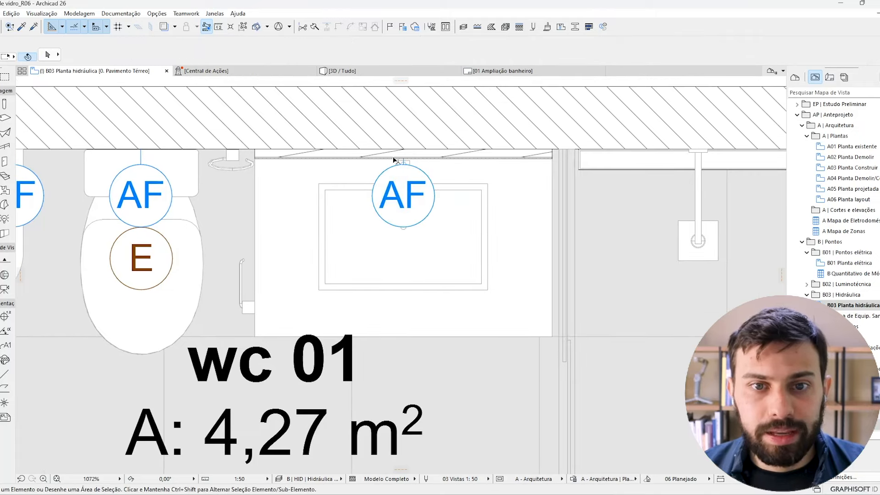
Draw a horizontal section about 132 cm long across the washbasin, facing the back wall, and open it with the current view settings.
{"action": "left_click", "coordinate": [6, 266]}
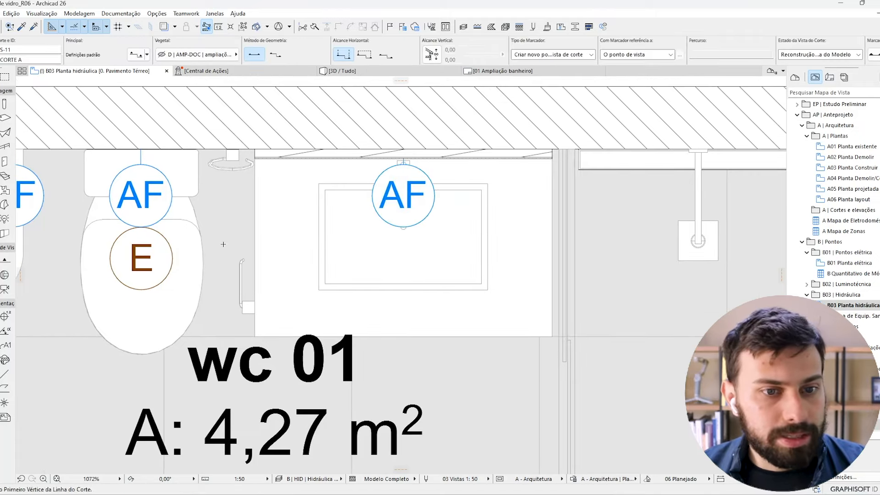
{"action": "left_click", "coordinate": [697, 232]}
{"action": "left_click", "coordinate": [366, 187]}
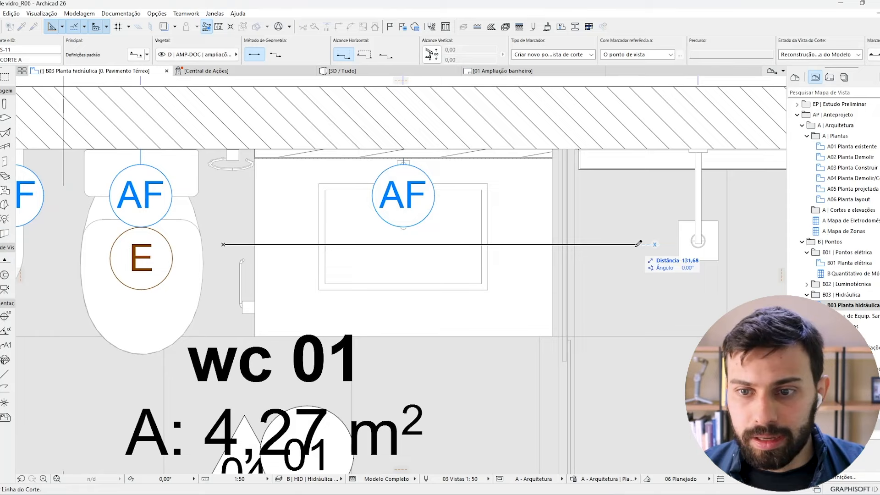
{"action": "right_click", "coordinate": [641, 244]}
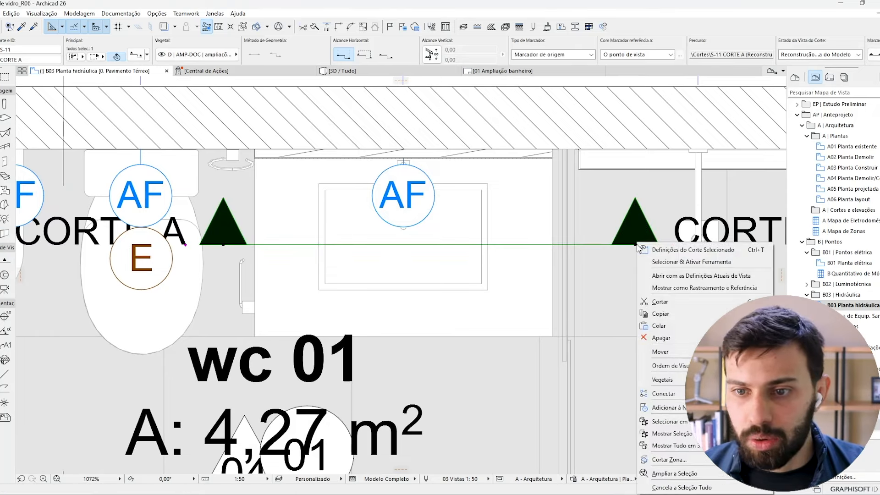
{"action": "left_click", "coordinate": [677, 275]}
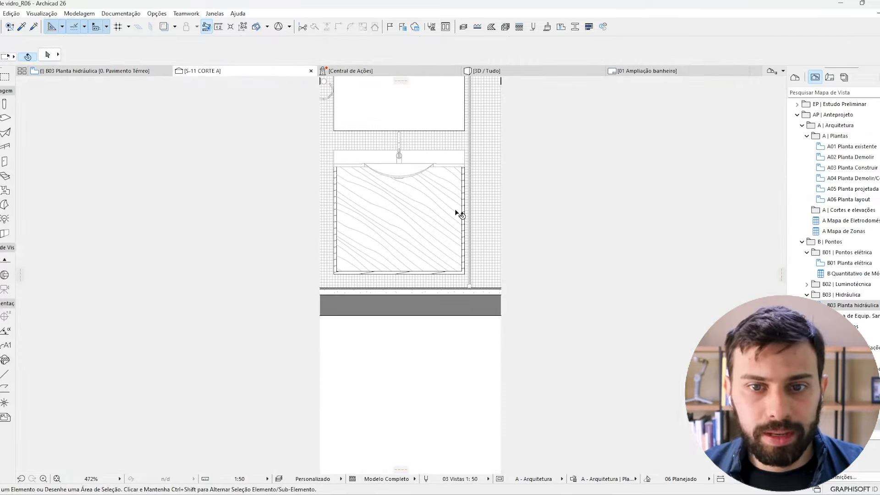
Delete the wooden cabinet below the washbasin in the section view.
{"action": "left_click", "coordinate": [461, 187]}
{"action": "key", "text": "Delete"}
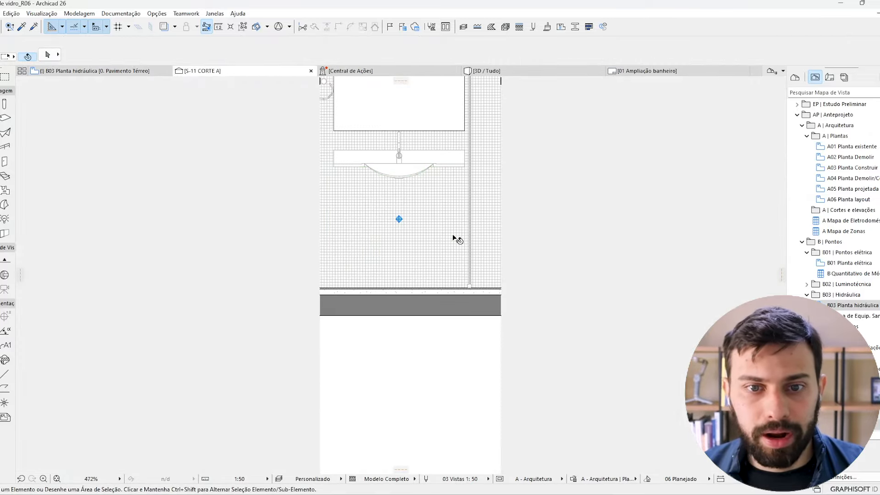
Dimension the height of the washbasin's cold-water point above the floor in the section and remove the extra value for the floor layer.
{"action": "scroll", "coordinate": [388, 237], "scroll_direction": "up", "scroll_amount": 4}
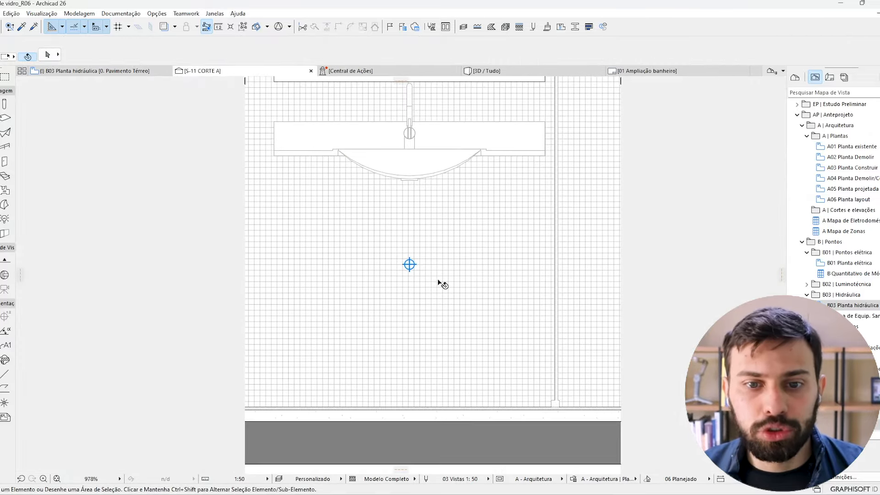
{"action": "scroll", "coordinate": [427, 264], "scroll_direction": "up", "scroll_amount": 4}
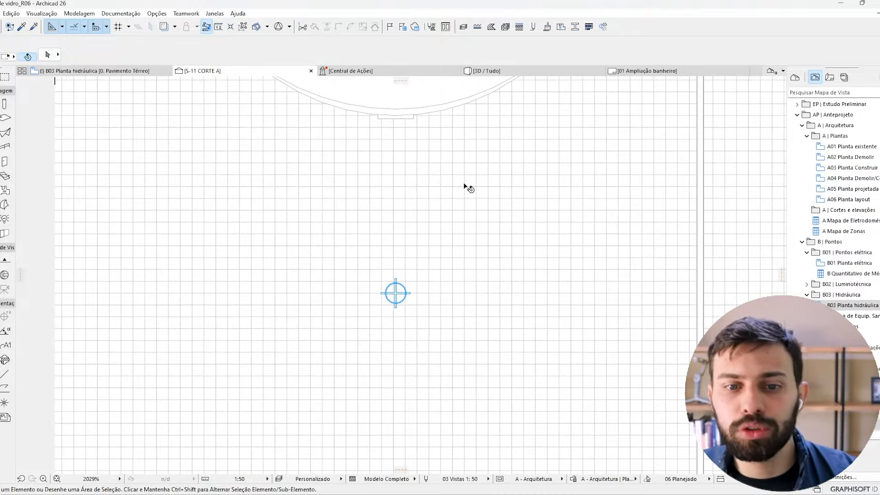
{"action": "left_click", "coordinate": [396, 294]}
{"action": "scroll", "coordinate": [502, 221], "scroll_direction": "down", "scroll_amount": 3}
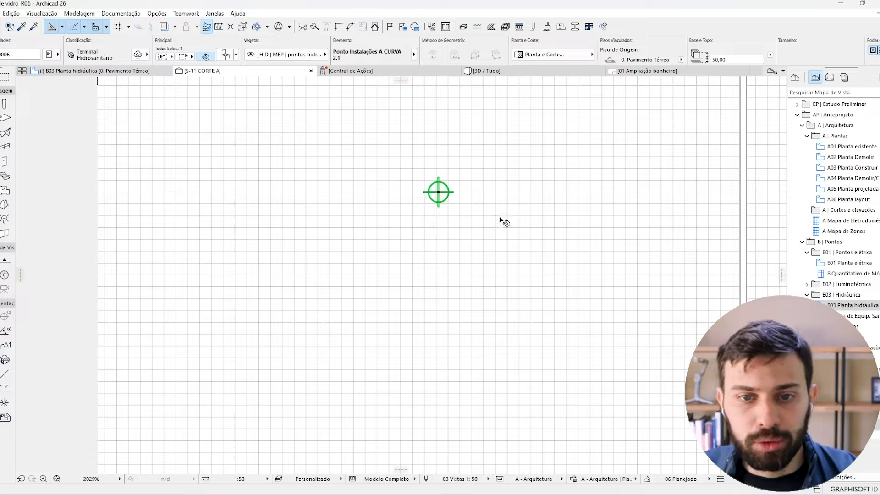
{"action": "middle_click_drag", "start_coordinate": [499, 222], "coordinate": [489, 203]}
{"action": "key", "text": "Escape"}
{"action": "left_click", "coordinate": [0, 316]}
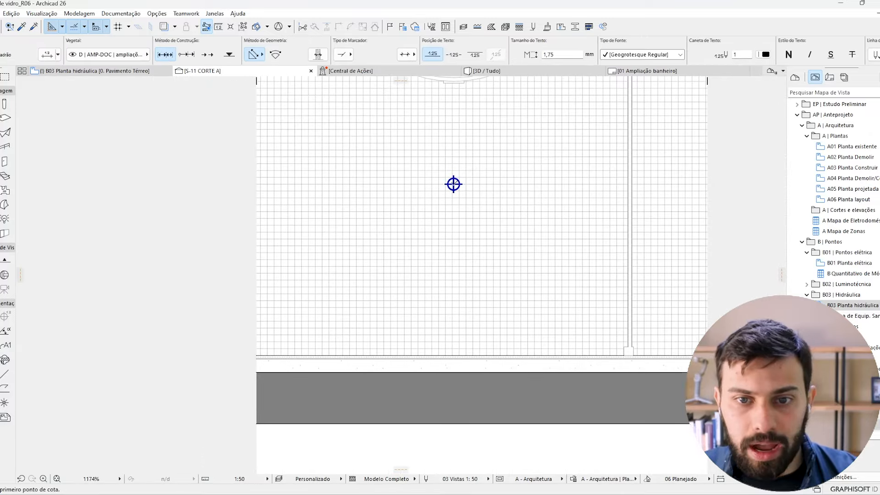
{"action": "left_click", "coordinate": [454, 184]}
{"action": "double_click", "coordinate": [495, 262]}
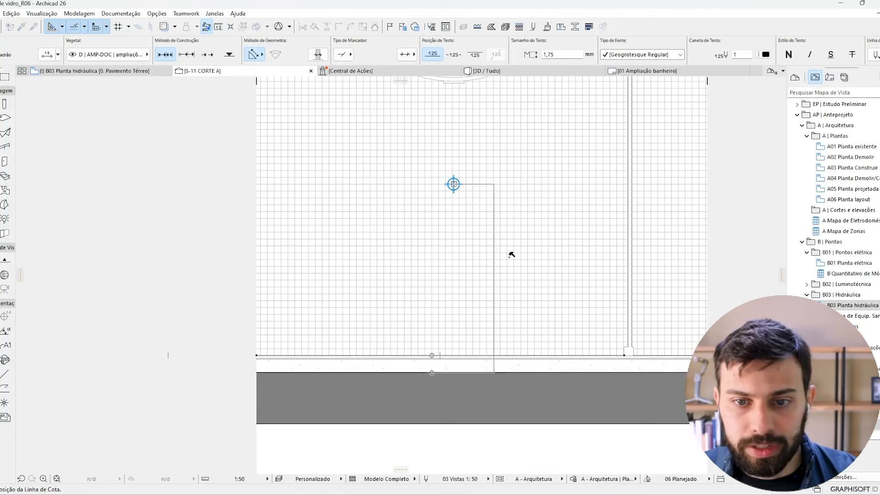
{"action": "left_click", "coordinate": [541, 242]}
{"action": "key", "text": "Escape"}
{"action": "left_click", "coordinate": [523, 366]}
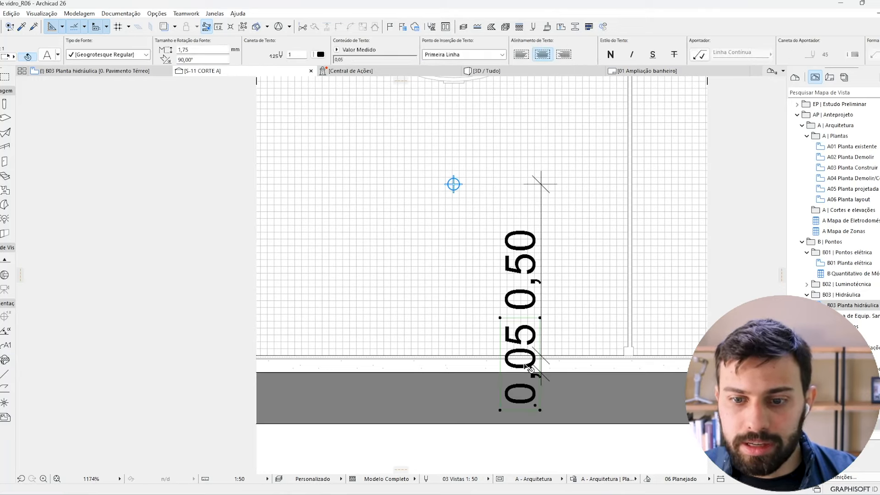
{"action": "key", "text": "Delete"}
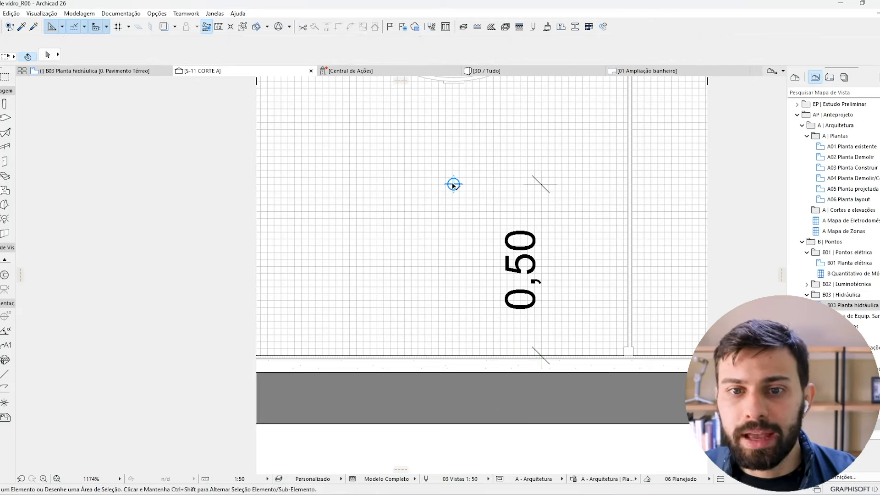
Change the 3D symbol of the washbasin's cold-water point to Símbolo X.
{"action": "double_click", "coordinate": [454, 184]}
{"action": "left_click", "coordinate": [468, 293]}
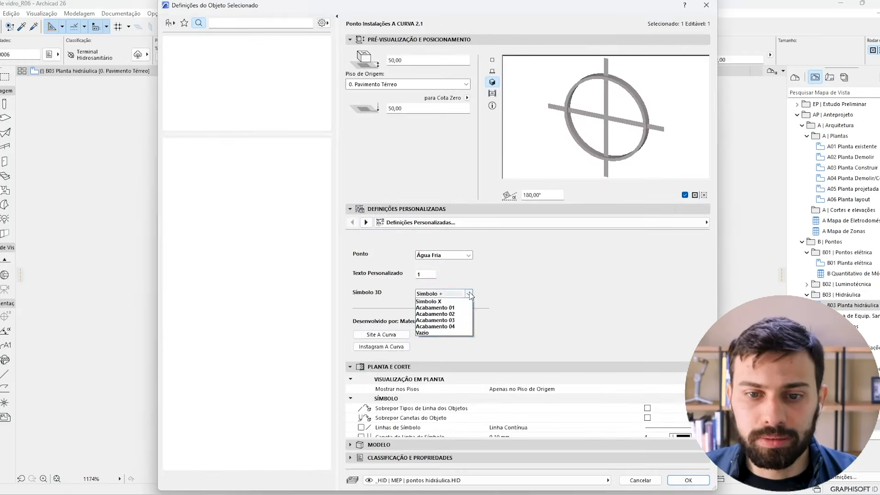
{"action": "left_click", "coordinate": [461, 306]}
{"action": "key", "text": "Return"}
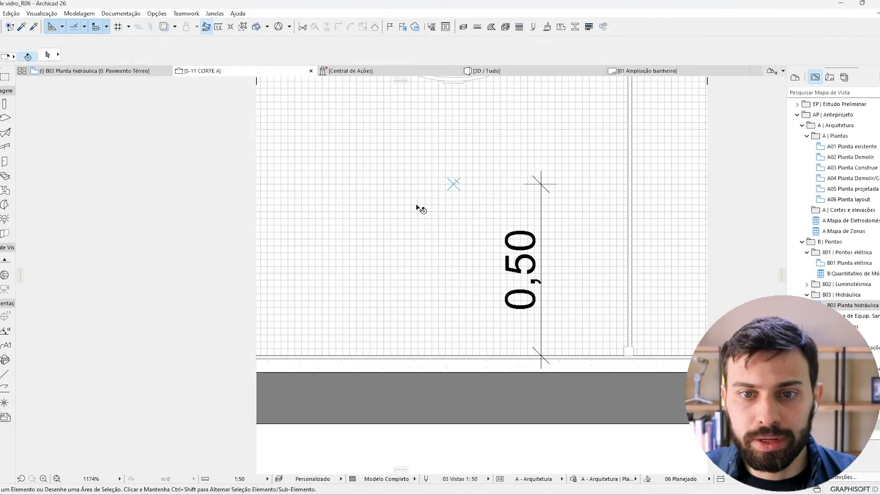
{"action": "scroll", "coordinate": [464, 173], "scroll_direction": "up", "scroll_amount": 5}
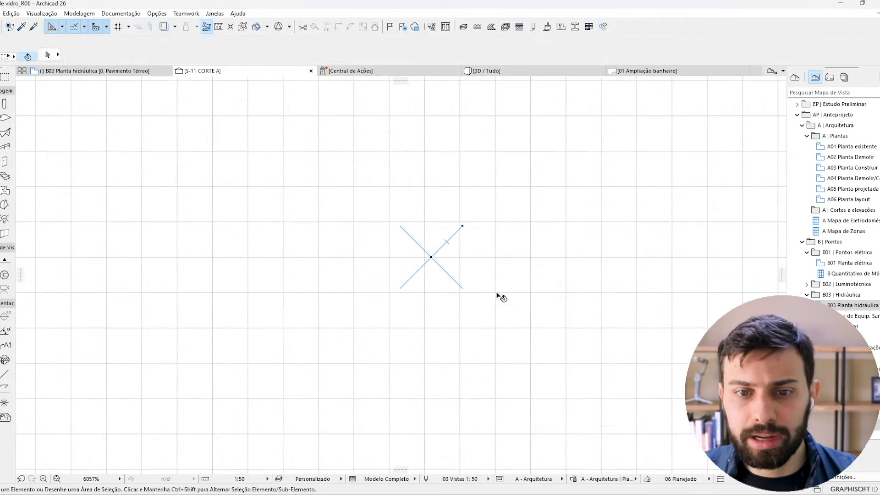
{"action": "scroll", "coordinate": [468, 243], "scroll_direction": "down", "scroll_amount": 8}
Back in the hydraulic plan, copy the washbasin's cold-water point along the wall to the centre line of the shower.
{"action": "key", "text": "ctrl+Tab"}
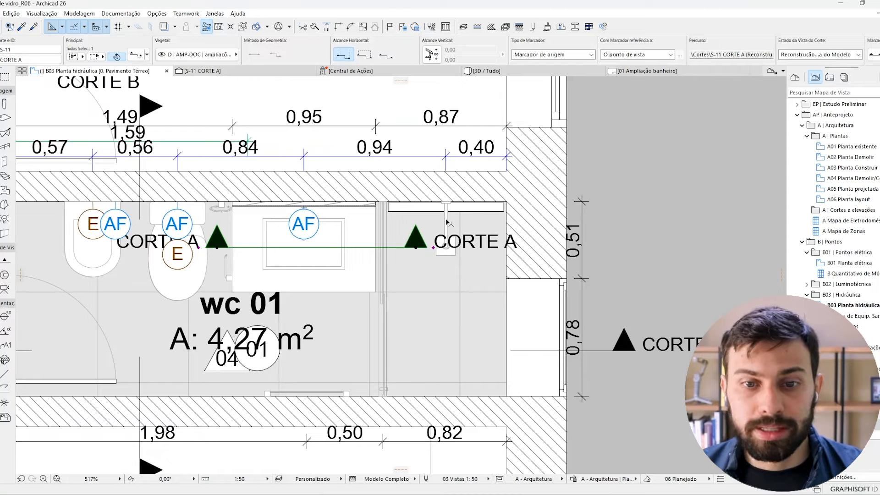
{"action": "key", "text": "Escape"}
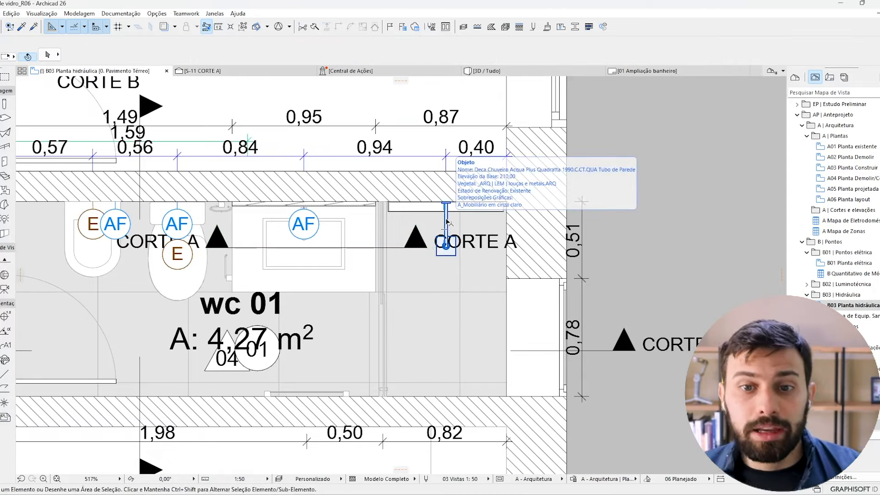
{"action": "left_click", "coordinate": [304, 202]}
{"action": "key", "text": "ctrl+shift+d"}
{"action": "left_click", "coordinate": [303, 202]}
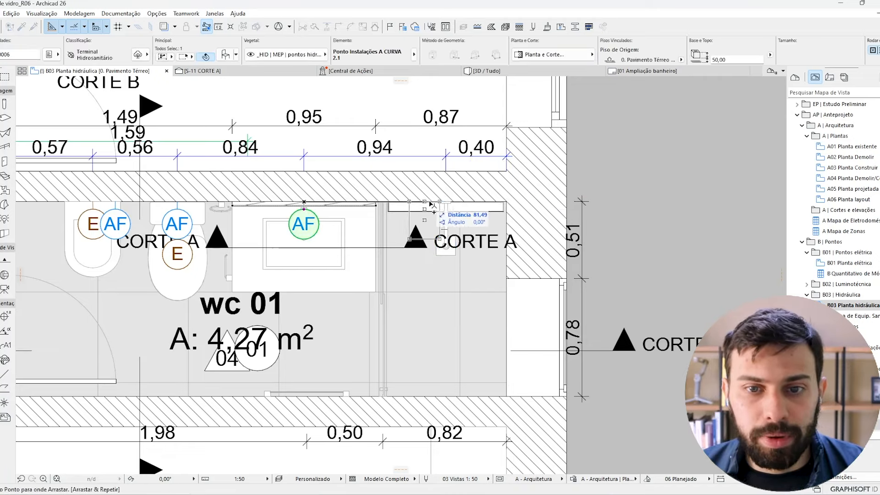
{"action": "scroll", "coordinate": [432, 202], "scroll_direction": "up", "scroll_amount": 4}
{"action": "left_click", "coordinate": [463, 202]}
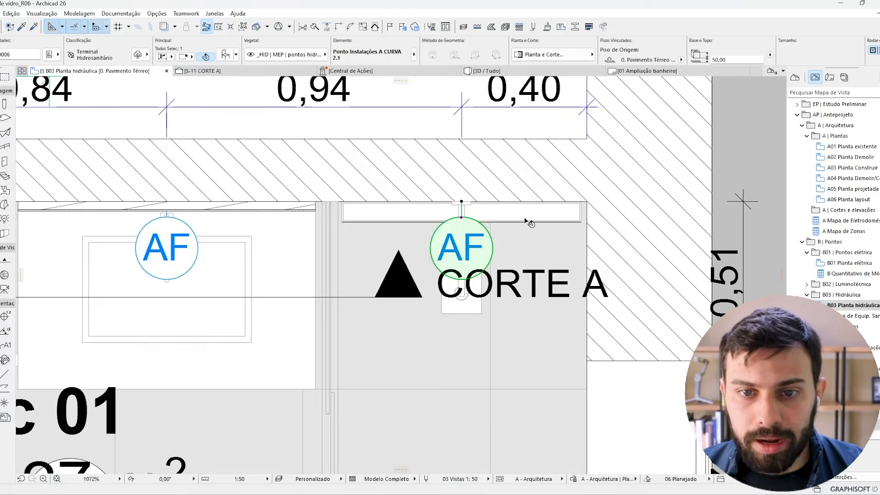
Move the shower's cold-water point 10 cm along the wall from the shower's centre line towards the washbasin.
{"action": "key", "text": "Escape"}
{"action": "key", "text": "ctrl+d"}
{"action": "left_click", "coordinate": [546, 234]}
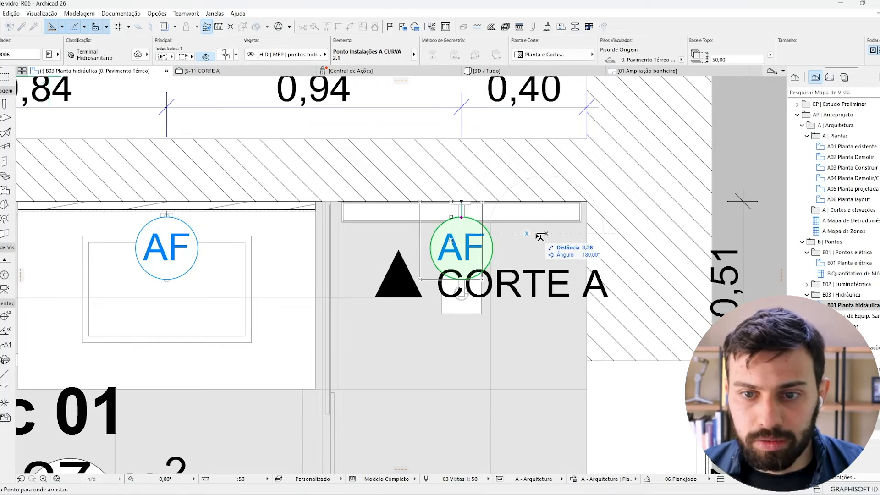
{"action": "type", "text": "10"}
{"action": "key", "text": "Return"}
Copy the shower's cold-water point horizontally to the opposite side of the shower's centre line.
{"action": "key", "text": "ctrl+shift+d"}
{"action": "left_click", "coordinate": [513, 239]}
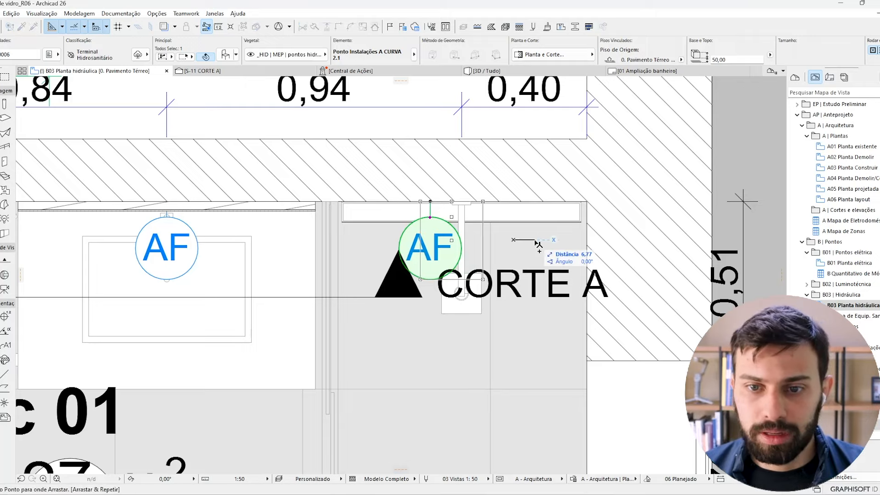
{"action": "left_click", "coordinate": [575, 243]}
{"action": "key", "text": "Escape"}
Change the copied shower point from cold water to hot water (AQ).
{"action": "left_click", "coordinate": [503, 243]}
{"action": "key", "text": "ctrl+t"}
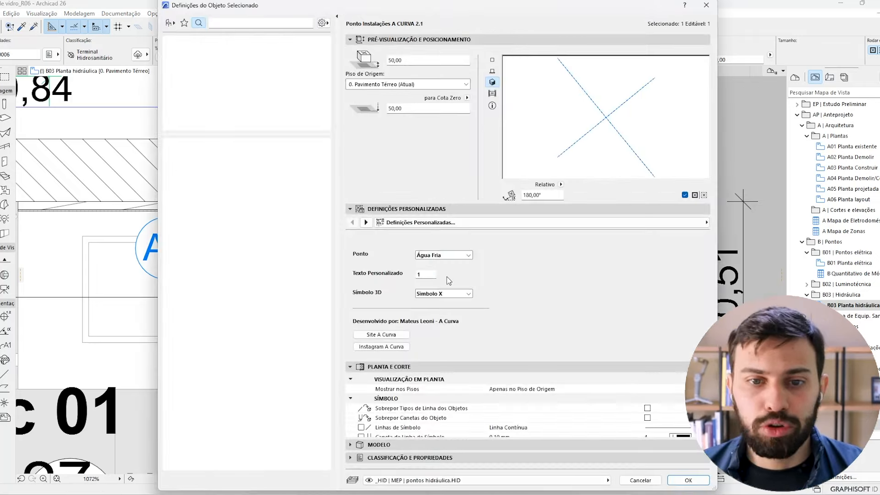
{"action": "left_click", "coordinate": [467, 256]}
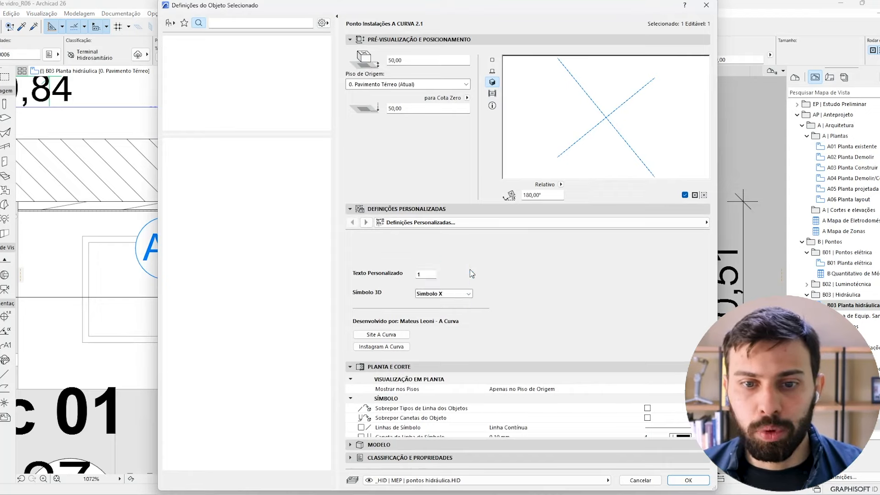
{"action": "left_click", "coordinate": [441, 265]}
{"action": "key", "text": "Return"}
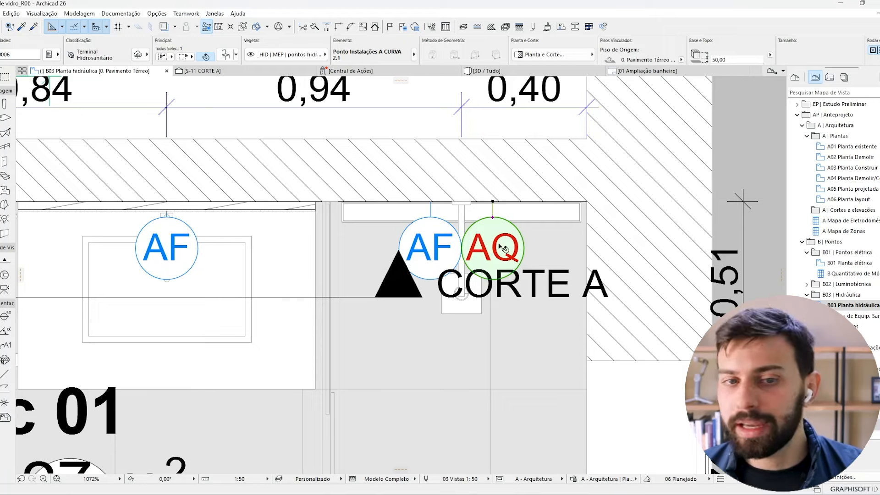
Stretch the end of section CORTE A past the shower to beyond the outer wall.
{"action": "left_click", "coordinate": [398, 297]}
{"action": "left_click", "coordinate": [398, 298]}
{"action": "key", "text": "f"}
{"action": "key", "text": "f"}
{"action": "key", "text": "f"}
{"action": "key", "text": "f"}
{"action": "left_click", "coordinate": [757, 297]}
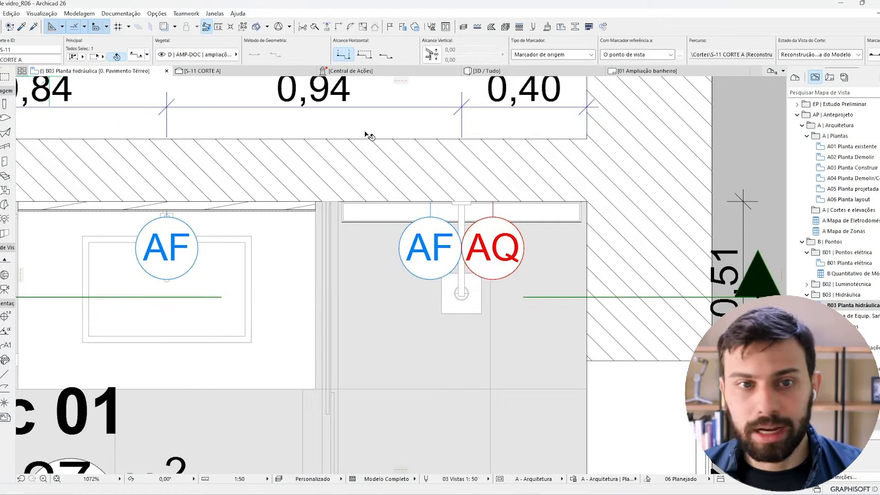
In section CORTE A, set the base height of the shower's cold- and hot-water points to 100 cm.
{"action": "left_click", "coordinate": [288, 73]}
{"action": "scroll", "coordinate": [550, 251], "scroll_direction": "up", "scroll_amount": 3}
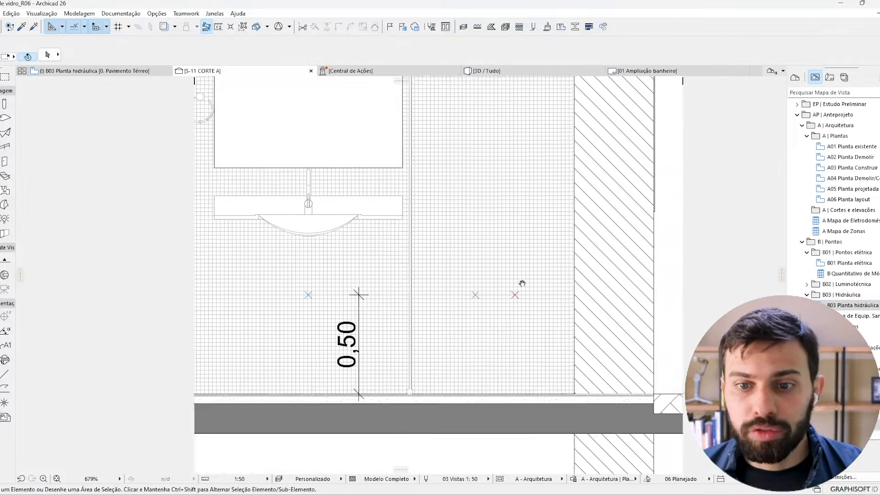
{"action": "left_click", "coordinate": [494, 364]}
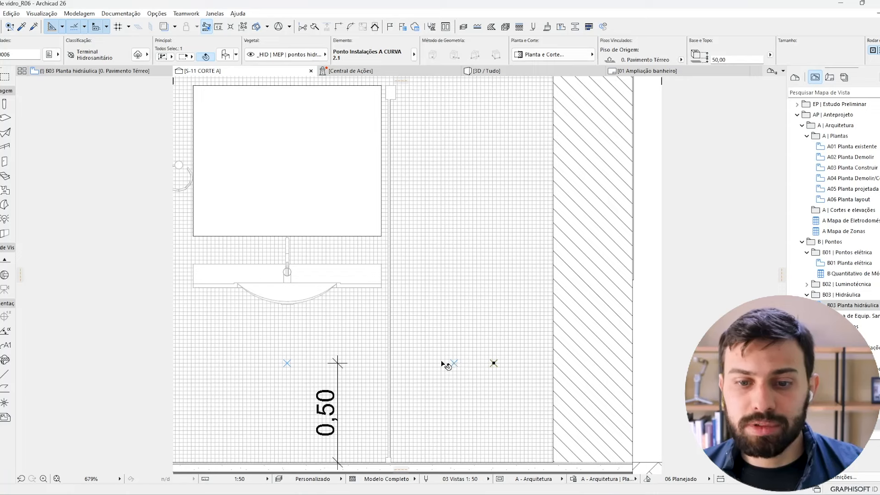
{"action": "left_click", "coordinate": [454, 365], "text": "shift"}
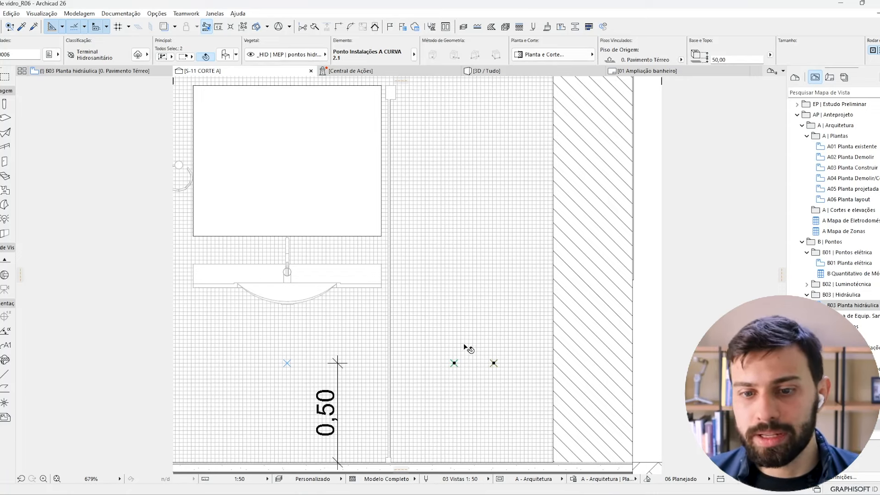
{"action": "scroll", "coordinate": [464, 347], "scroll_direction": "down", "scroll_amount": 2}
{"action": "double_click", "coordinate": [724, 60]}
{"action": "type", "text": "100,00"}
{"action": "key", "text": "Return"}
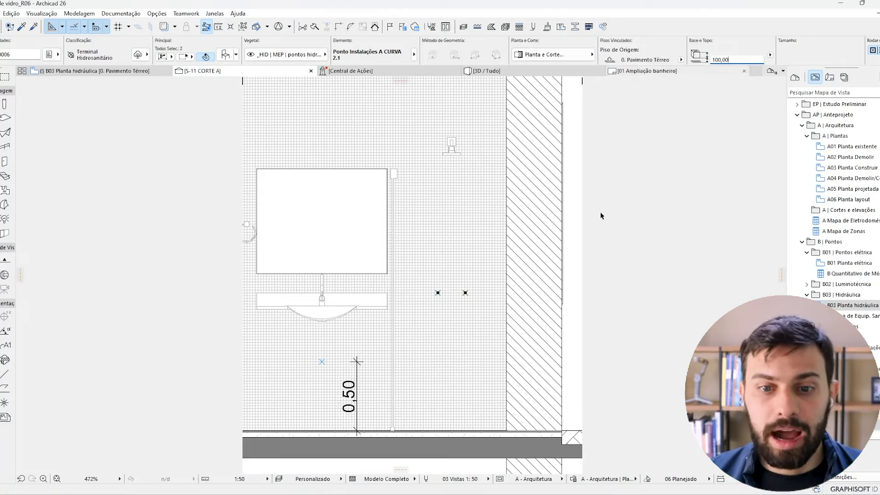
Change the 3D symbol of both shower points to Acabamento 02.
{"action": "scroll", "coordinate": [460, 275], "scroll_direction": "up", "scroll_amount": 6}
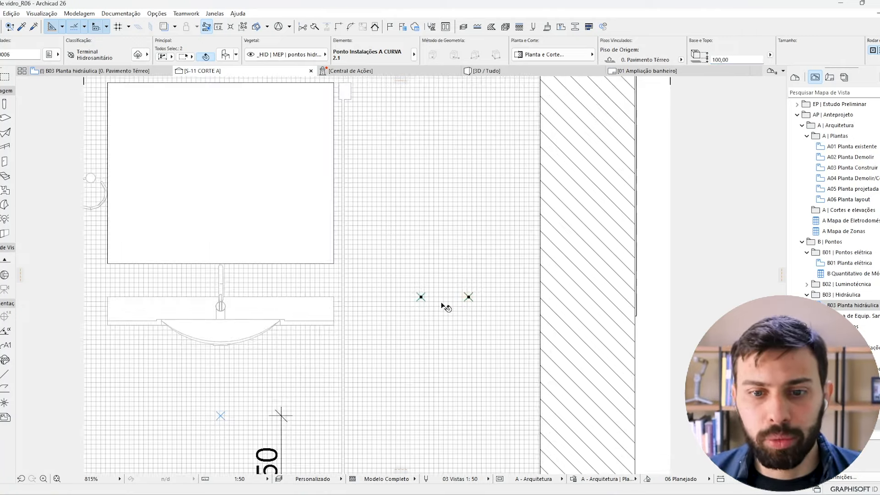
{"action": "key", "text": "ctrl+t"}
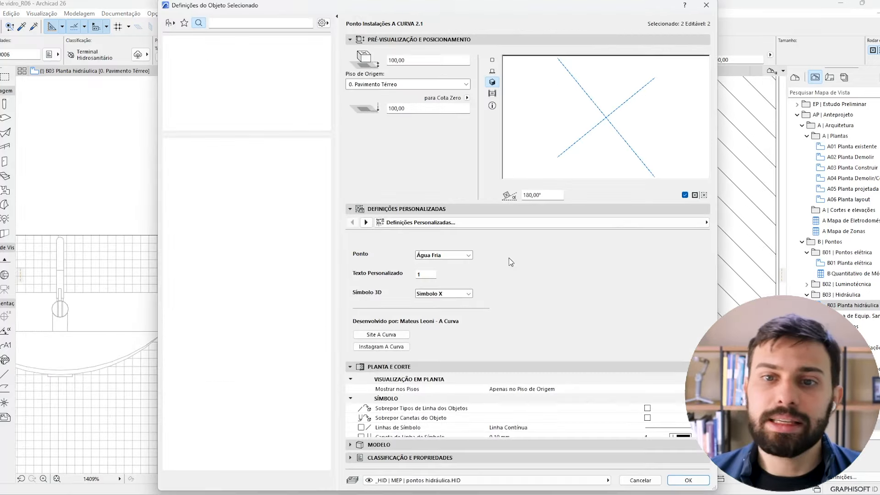
{"action": "left_click", "coordinate": [469, 295]}
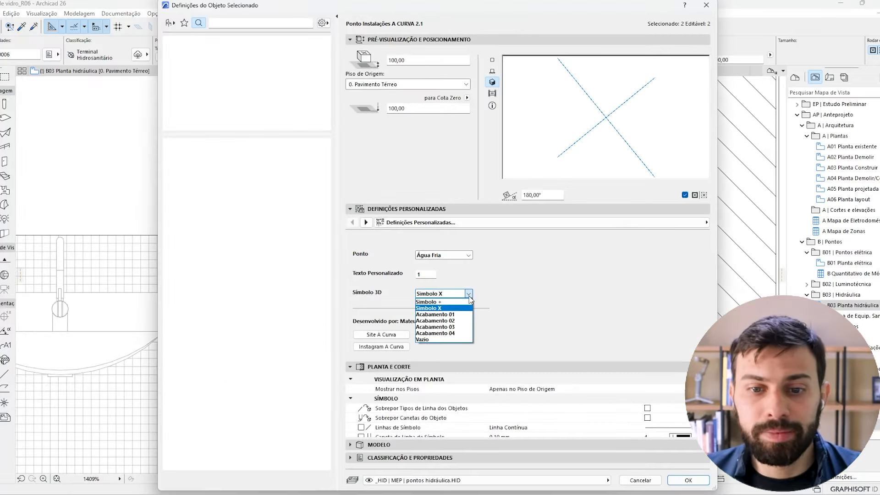
{"action": "left_click", "coordinate": [440, 320]}
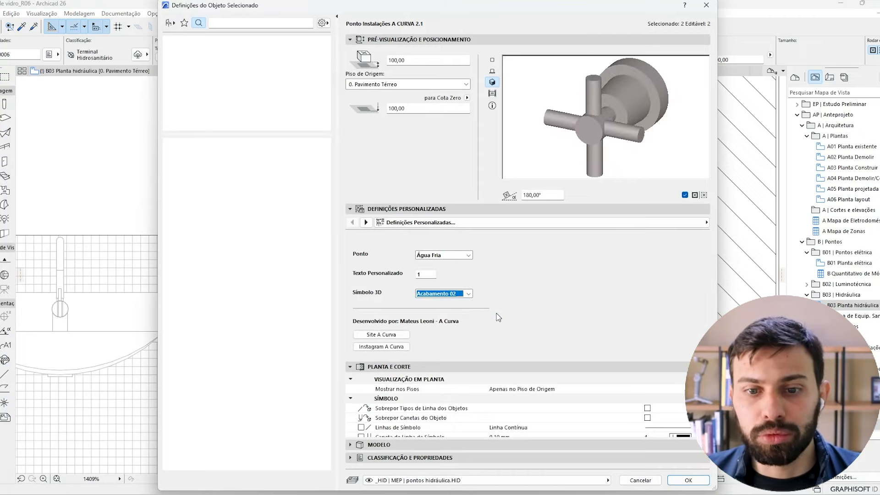
{"action": "key", "text": "Return"}
{"action": "key", "text": "Escape"}
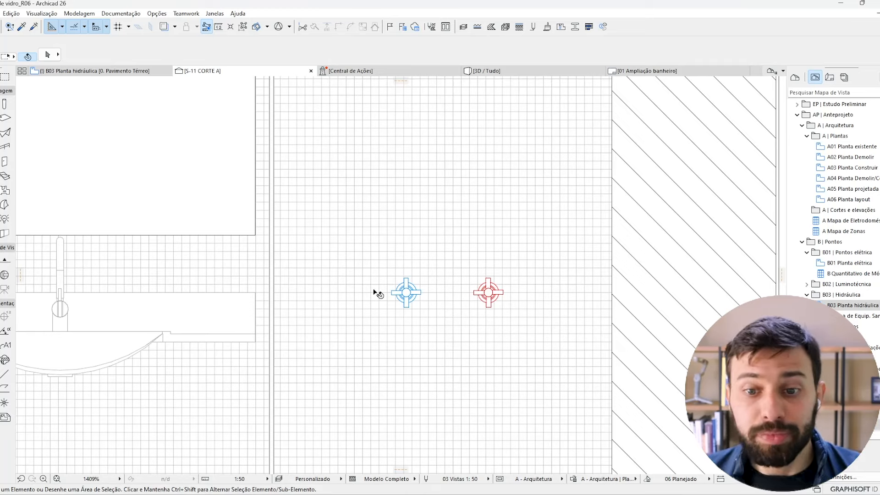
Mark out the washbasin and shower area in the hydraulic plan and view it in 3D, facing the shower wall.
{"action": "left_click", "coordinate": [142, 72]}
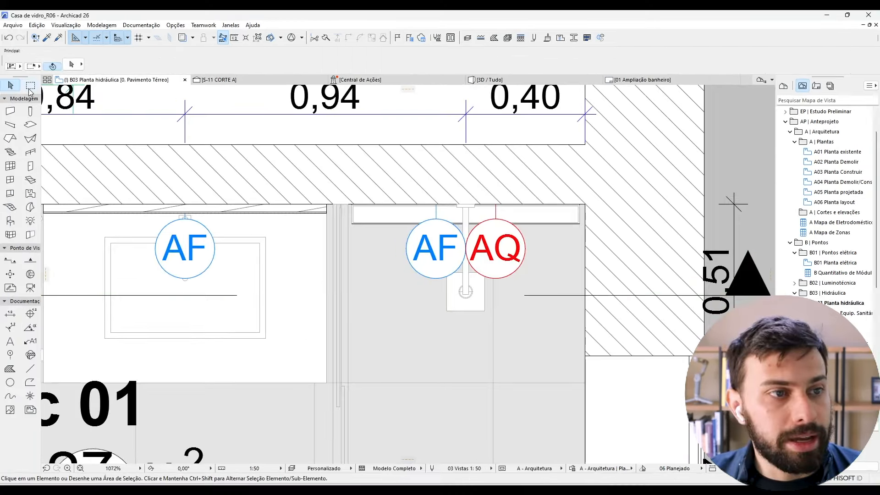
{"action": "left_click", "coordinate": [29, 87]}
{"action": "scroll", "coordinate": [453, 204], "scroll_direction": "down", "scroll_amount": 3}
{"action": "left_click_drag", "start_coordinate": [626, 146], "coordinate": [207, 347]}
{"action": "key", "text": "F5"}
{"action": "scroll", "coordinate": [408, 209], "scroll_direction": "up", "scroll_amount": 10}
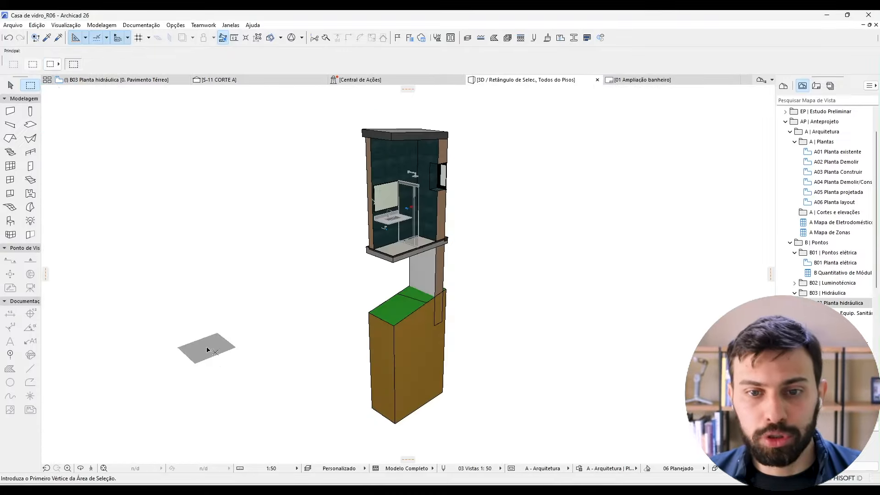
{"action": "scroll", "coordinate": [408, 208], "scroll_direction": "down", "scroll_amount": 5}
{"action": "middle_click_drag", "start_coordinate": [402, 215], "coordinate": [342, 216], "text": "shift"}
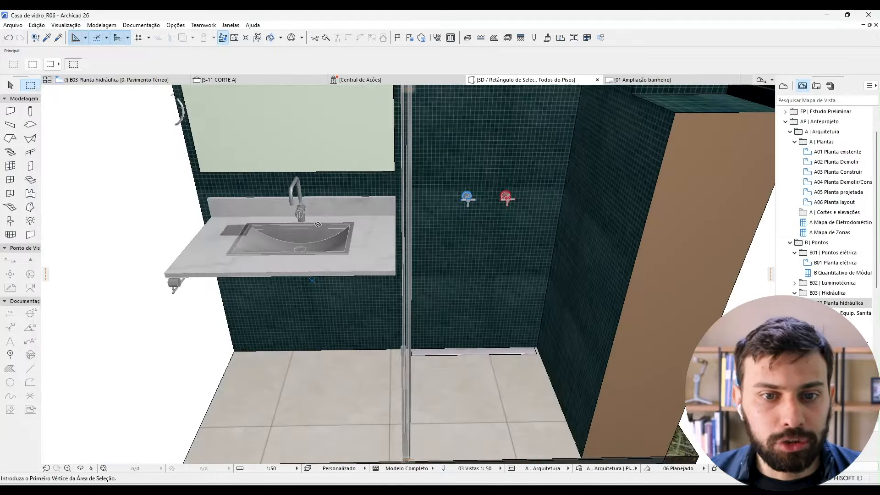
{"action": "key", "text": "Escape"}
Set the 3D symbol of the shower's cold- and hot-water points to Vazio in the 3D view.
{"action": "scroll", "coordinate": [520, 197], "scroll_direction": "up", "scroll_amount": 5}
{"action": "middle_click_drag", "start_coordinate": [519, 197], "coordinate": [479, 293]}
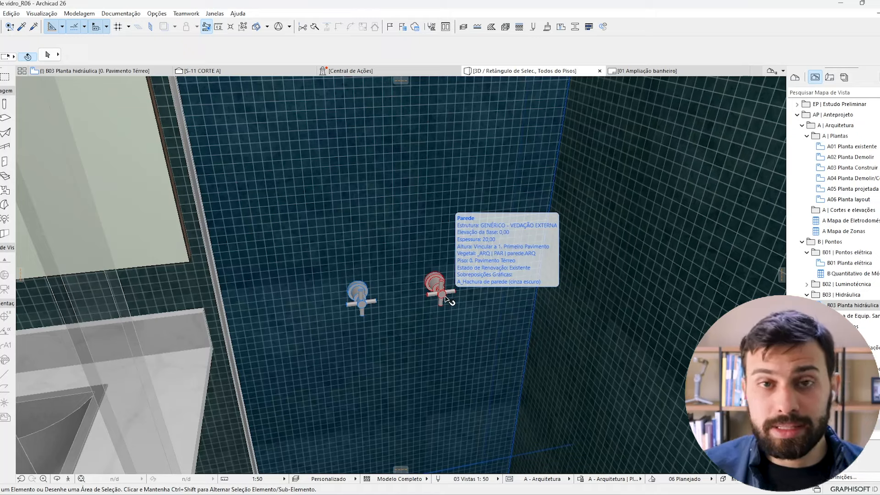
{"action": "left_click", "coordinate": [446, 298], "text": "shift"}
{"action": "left_click", "coordinate": [440, 296]}
{"action": "left_click", "coordinate": [358, 298], "text": "shift"}
{"action": "key", "text": "ctrl+t"}
{"action": "left_click", "coordinate": [468, 293]}
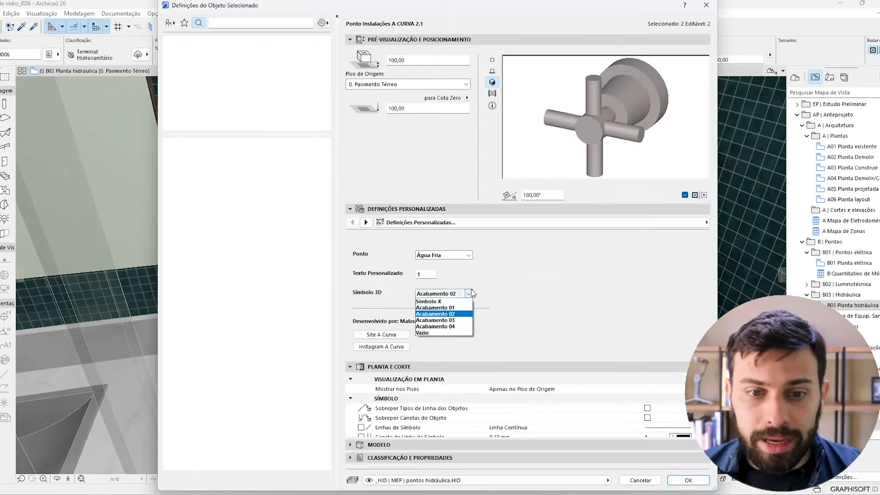
{"action": "left_click", "coordinate": [454, 333]}
{"action": "key", "text": "Return"}
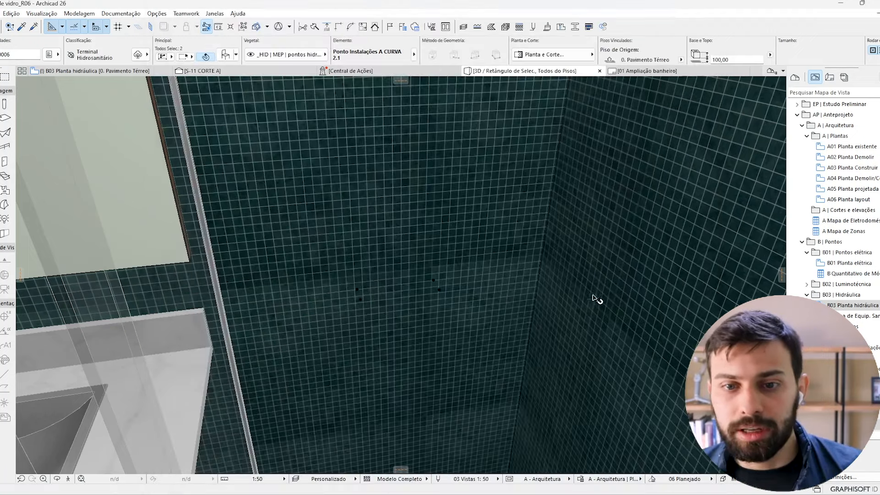
Look at the hydraulic plan, return to the 3D view and undo the last 3D symbol change of the shower points.
{"action": "left_click", "coordinate": [92, 70]}
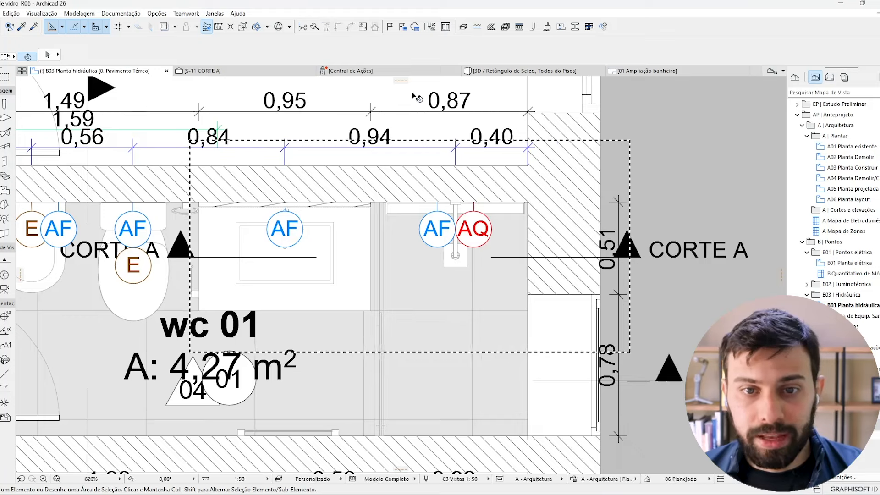
{"action": "left_click", "coordinate": [556, 71]}
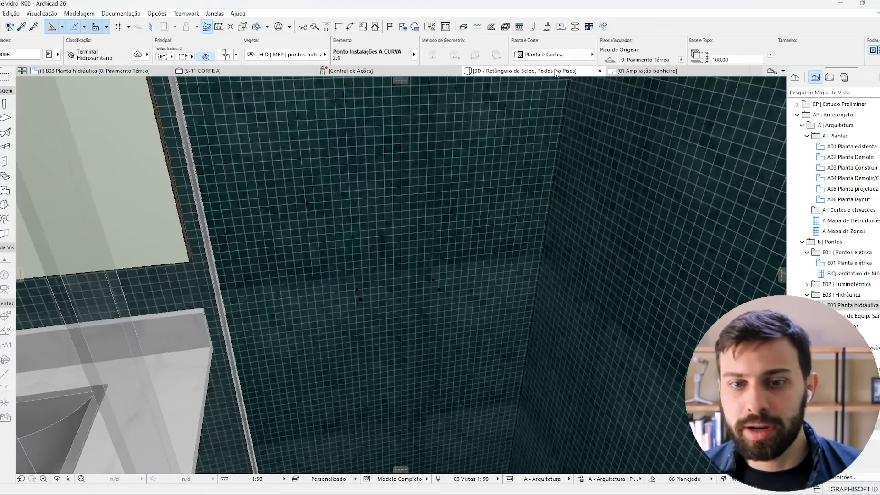
{"action": "key", "text": "ctrl+z"}
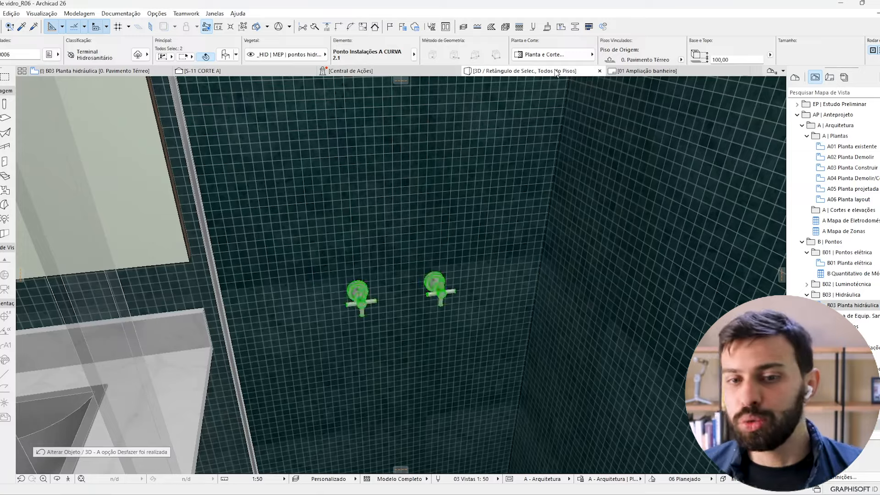
{"action": "key", "text": "Escape"}
In the hydraulic plan, stretch the shower's hot-water symbol straight away from the wall, clear of the cold-water symbol.
{"action": "left_click", "coordinate": [123, 73]}
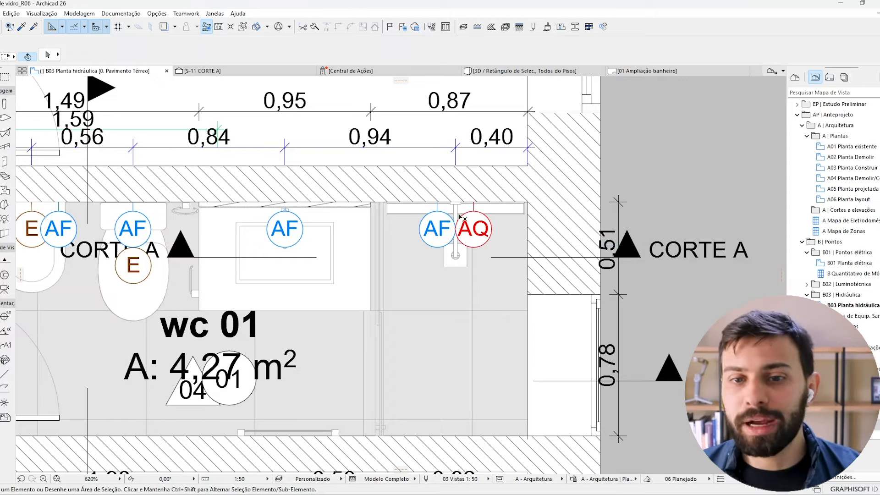
{"action": "scroll", "coordinate": [465, 215], "scroll_direction": "up", "scroll_amount": 3}
{"action": "left_click", "coordinate": [491, 211]}
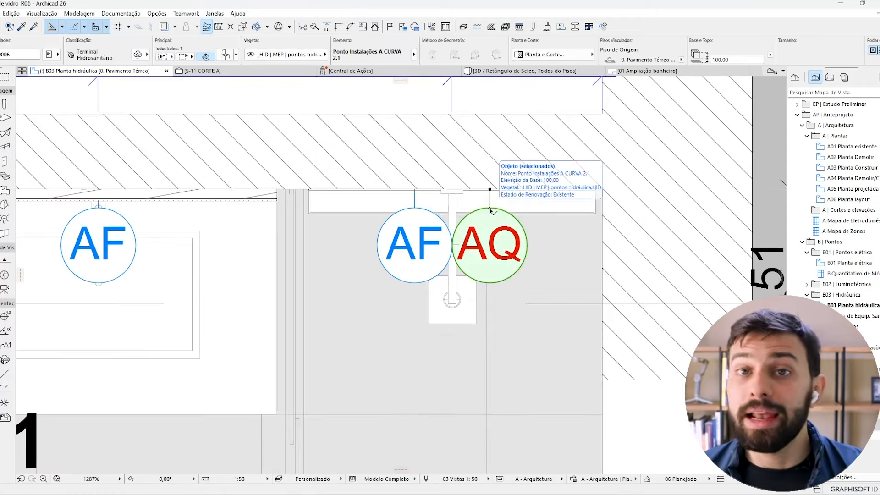
{"action": "left_click", "coordinate": [490, 211]}
{"action": "left_click", "coordinate": [540, 285]}
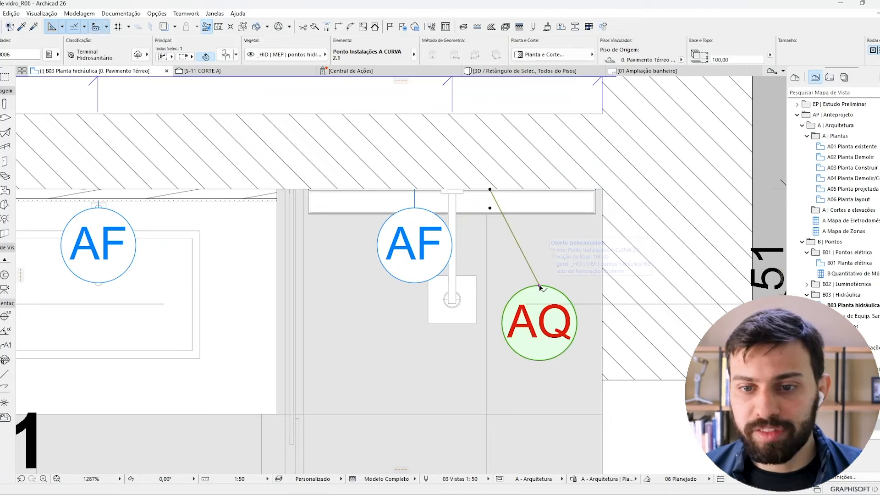
{"action": "left_click", "coordinate": [540, 285]}
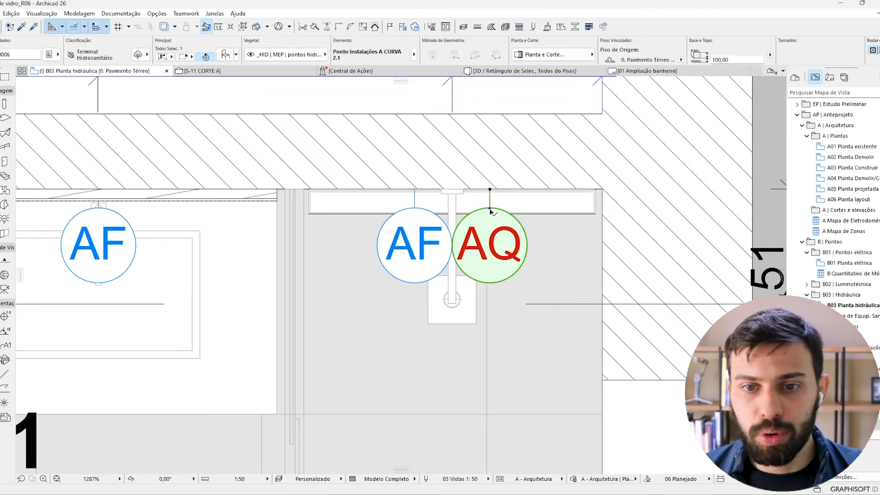
{"action": "left_click", "coordinate": [489, 292]}
{"action": "key", "text": "Escape"}
{"action": "scroll", "coordinate": [486, 292], "scroll_direction": "down", "scroll_amount": 4}
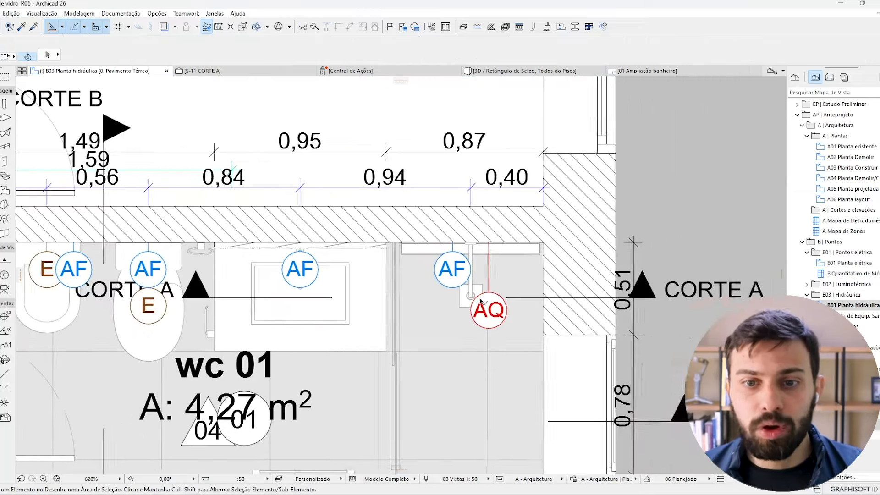
Stretch the toilet's sewage symbol up over its cold-water symbol and back out to sit directly below it.
{"action": "middle_click_drag", "start_coordinate": [482, 298], "coordinate": [636, 279]}
{"action": "scroll", "coordinate": [215, 282], "scroll_direction": "up", "scroll_amount": 4}
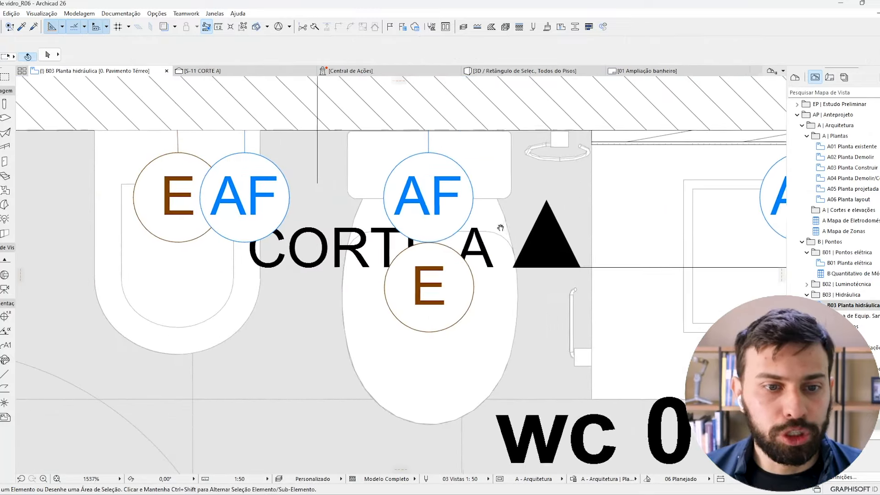
{"action": "left_click", "coordinate": [453, 197]}
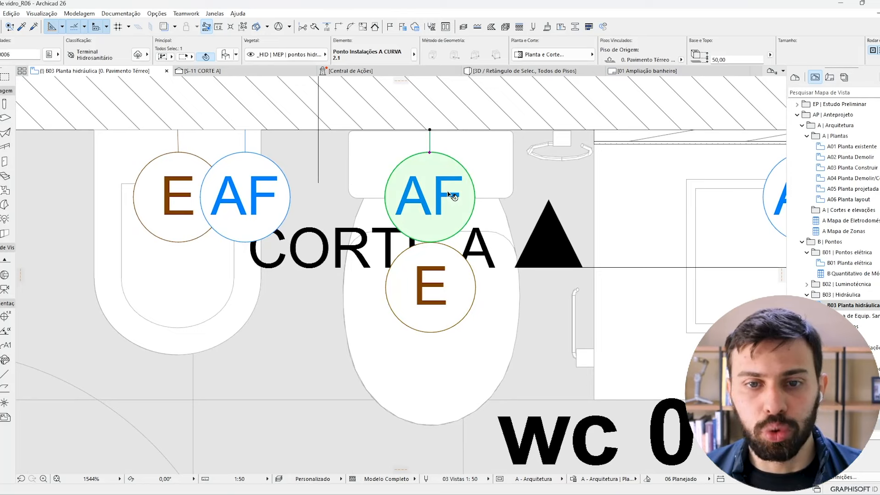
{"action": "left_click", "coordinate": [439, 297]}
{"action": "left_click", "coordinate": [430, 152]}
{"action": "left_click", "coordinate": [432, 152]}
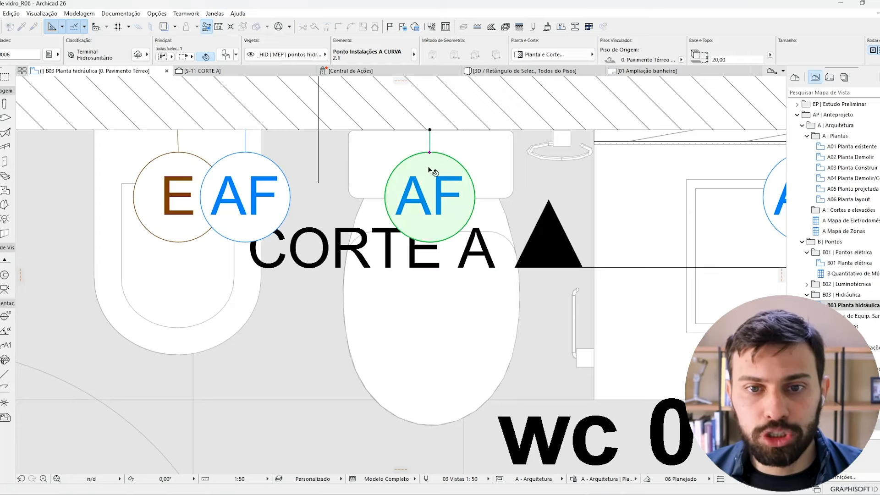
{"action": "left_click", "coordinate": [430, 152]}
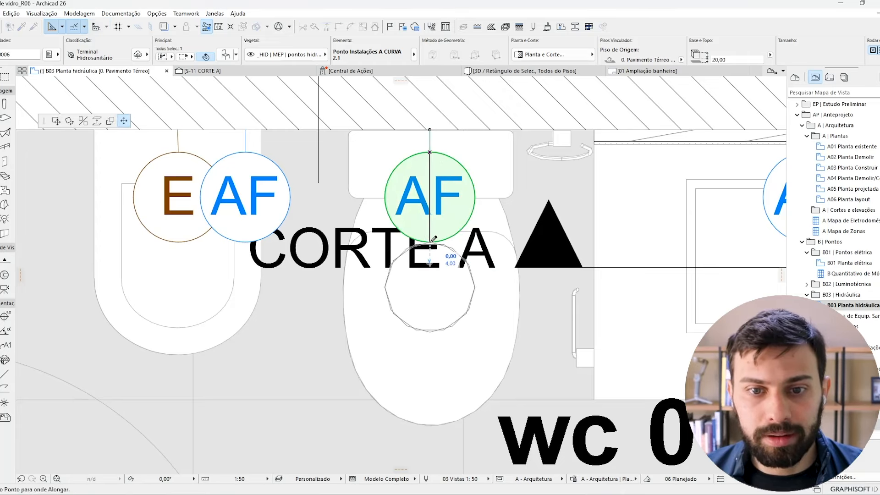
{"action": "left_click", "coordinate": [430, 242]}
{"action": "key", "text": "Escape"}
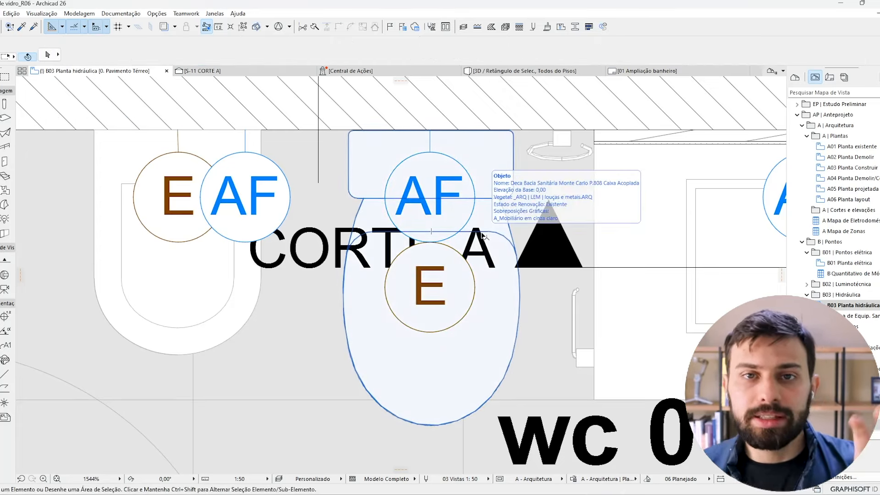
Undo the stretches of the toilet's sewage symbol and the shower's hot-water symbol.
{"action": "scroll", "coordinate": [483, 236], "scroll_direction": "down", "scroll_amount": 4}
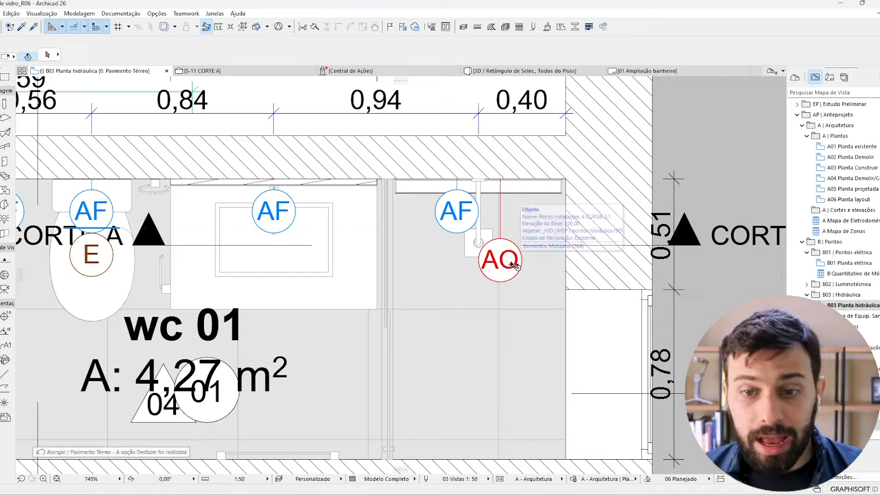
{"action": "key", "text": "ctrl+z"}
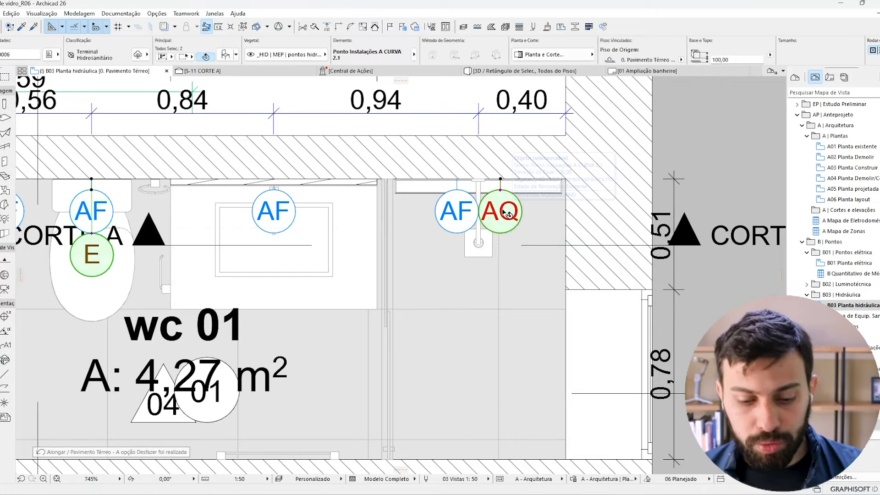
Open the settings of the selected hot-water and sewage points, listing all parameters and previewing the plan symbol.
{"action": "double_click", "coordinate": [505, 213]}
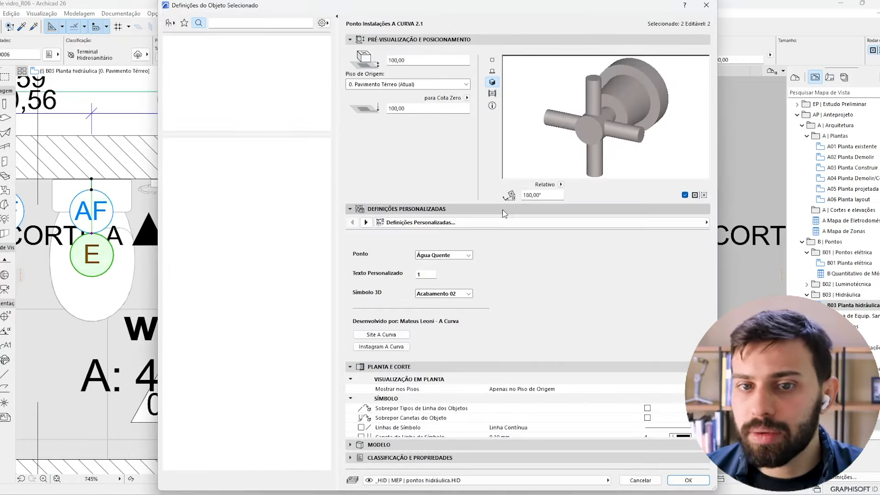
{"action": "left_click", "coordinate": [366, 223]}
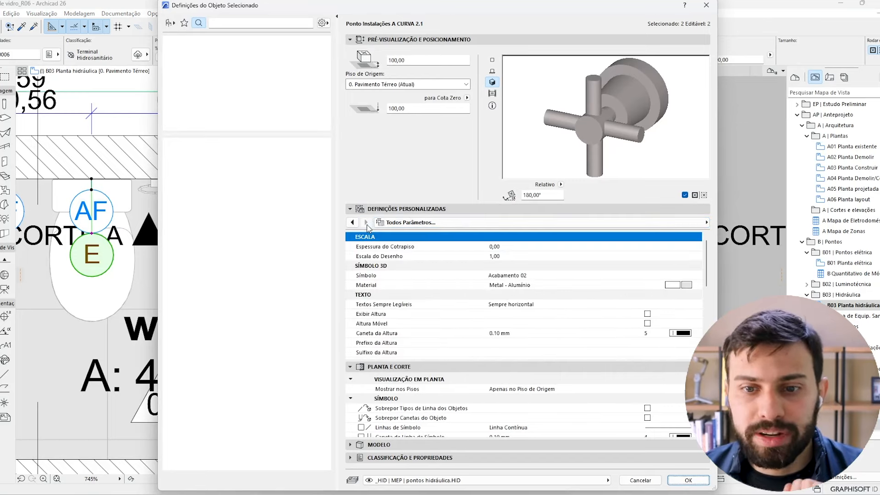
{"action": "left_click", "coordinate": [493, 60]}
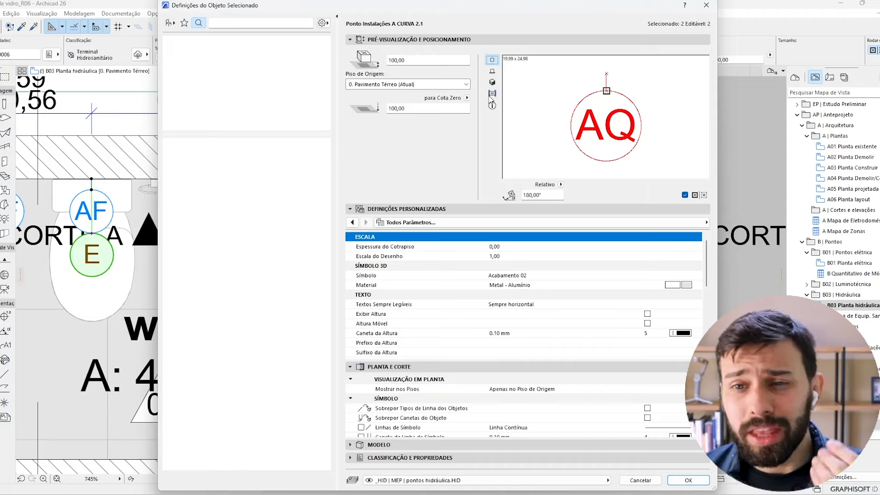
Try Escala do Desenho values of 1,5 and 0,5 for the two points and return it to 1.
{"action": "left_click", "coordinate": [515, 255]}
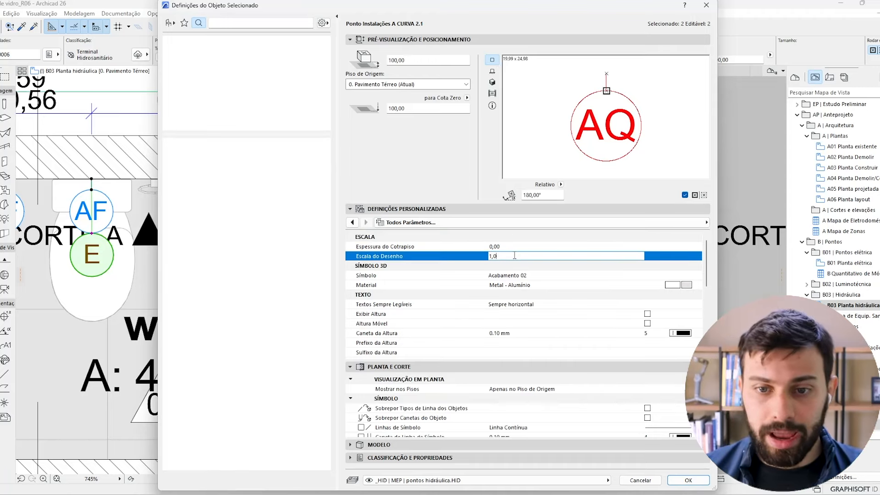
{"action": "type", "text": "1,5"}
{"action": "key", "text": "Return"}
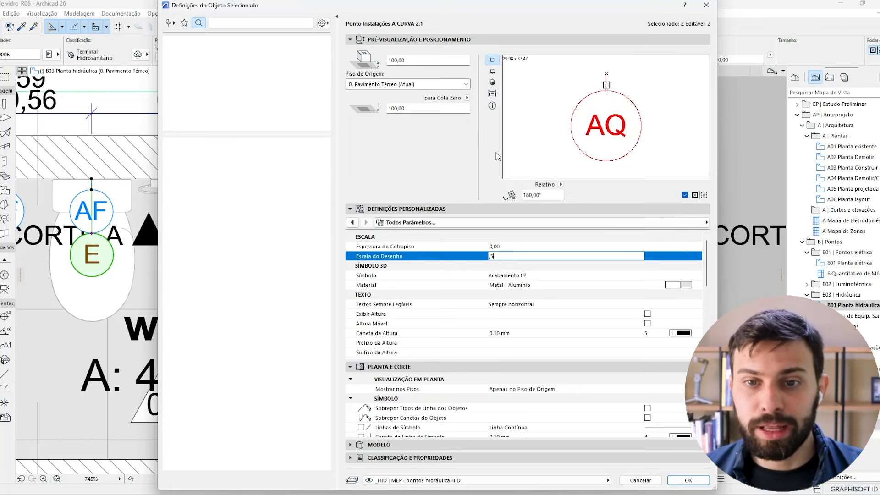
{"action": "key", "text": "Return"}
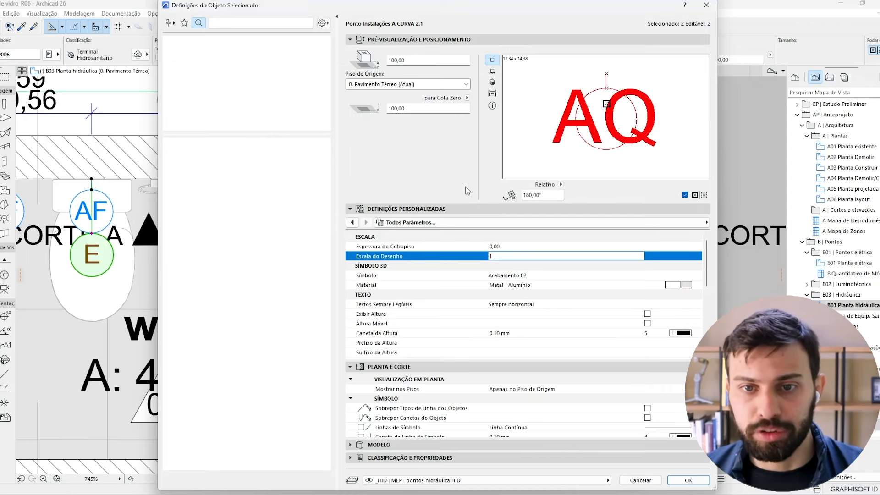
{"action": "key", "text": "Return"}
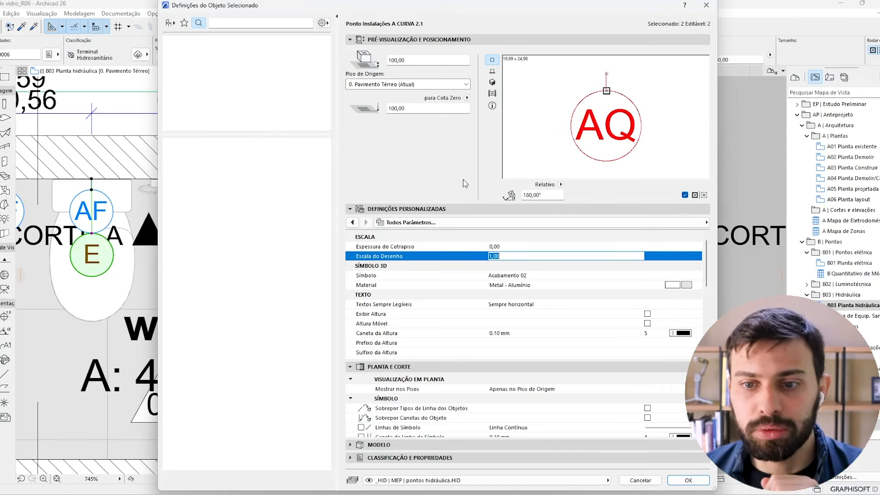
Review the points' material and text parameters, enable Exibir Altura and Altura Móvel, and apply the settings.
{"action": "left_click", "coordinate": [529, 285]}
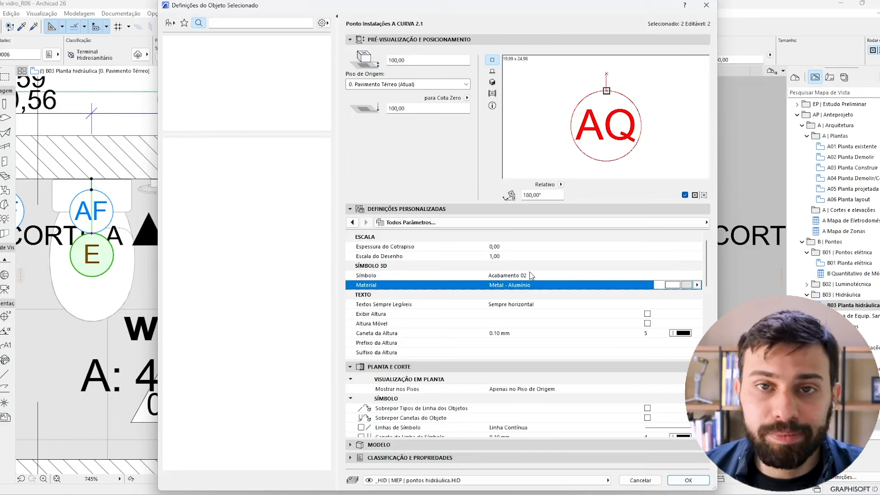
{"action": "left_click", "coordinate": [492, 82]}
{"action": "left_click", "coordinate": [492, 60]}
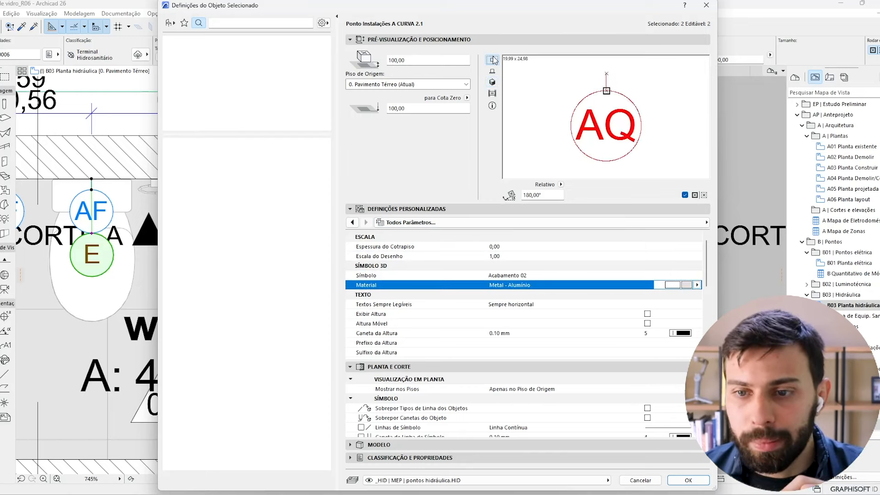
{"action": "scroll", "coordinate": [457, 305], "scroll_direction": "down", "scroll_amount": 3}
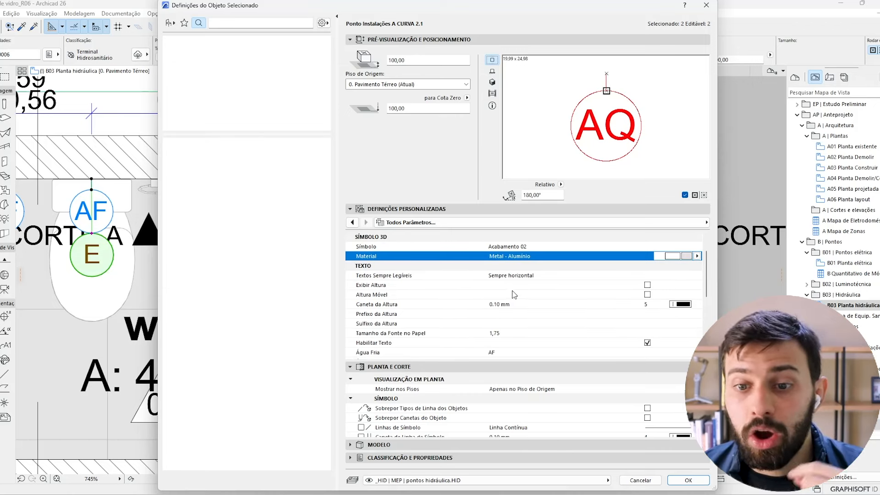
{"action": "left_click", "coordinate": [608, 276]}
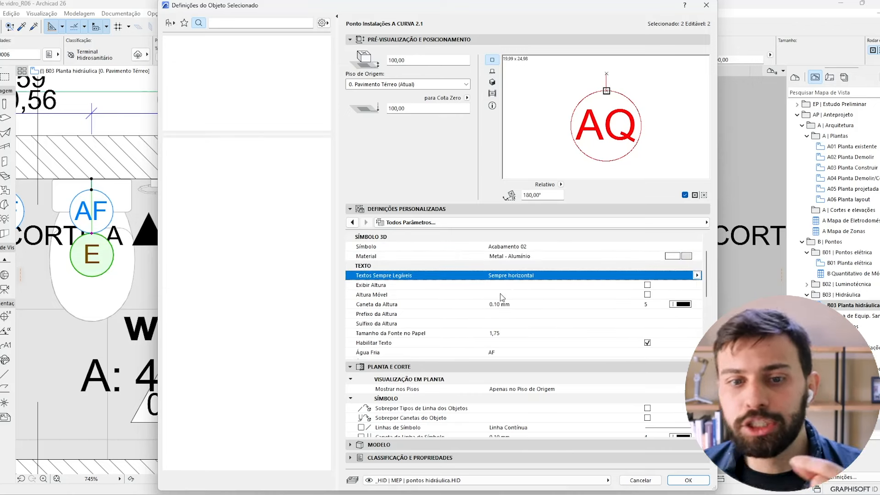
{"action": "left_click", "coordinate": [534, 286]}
{"action": "left_click", "coordinate": [647, 285]}
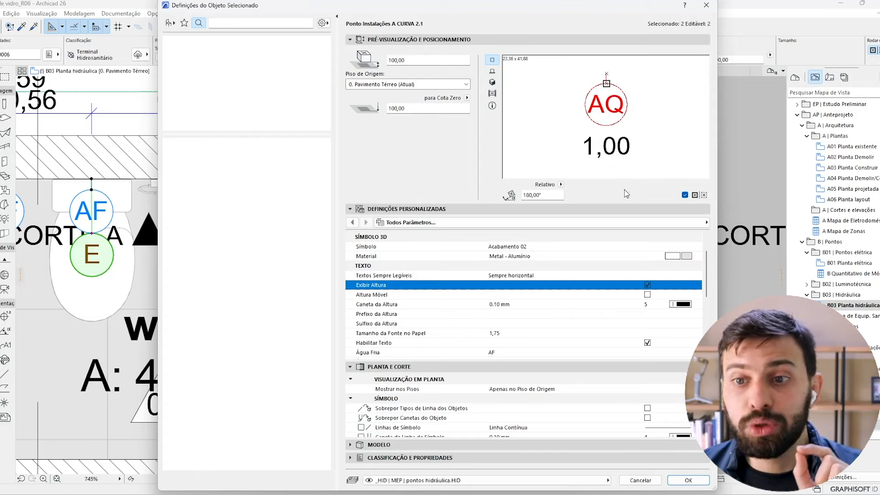
{"action": "left_click", "coordinate": [647, 295]}
{"action": "key", "text": "Return"}
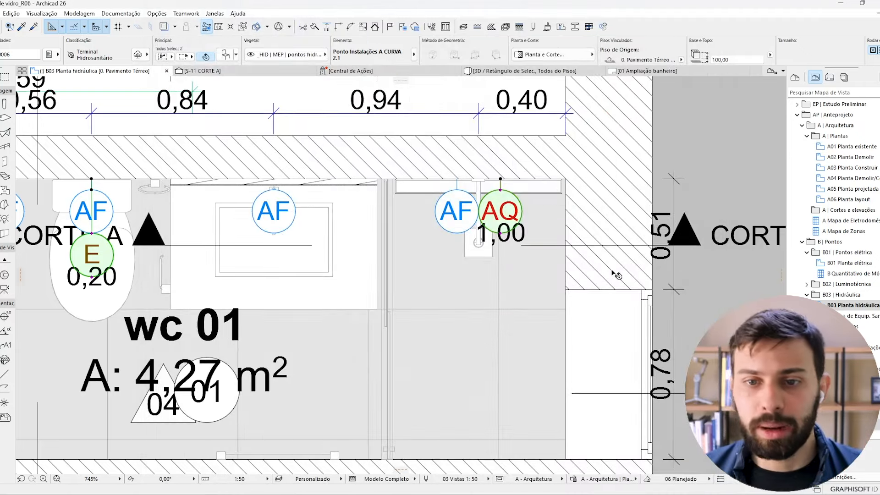
Move the height label of the shower's hot-water point beside its AQ symbol, on the side away from the cold-water symbol.
{"action": "scroll", "coordinate": [517, 230], "scroll_direction": "up", "scroll_amount": 2}
{"action": "scroll", "coordinate": [517, 231], "scroll_direction": "up", "scroll_amount": 1}
{"action": "left_click", "coordinate": [509, 257]}
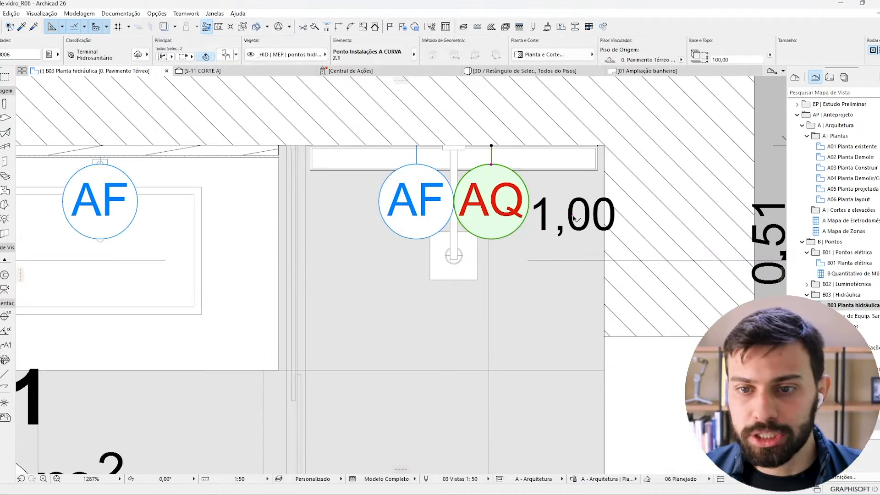
{"action": "left_click", "coordinate": [574, 196]}
{"action": "left_click", "coordinate": [578, 207]}
{"action": "left_click", "coordinate": [581, 208]}
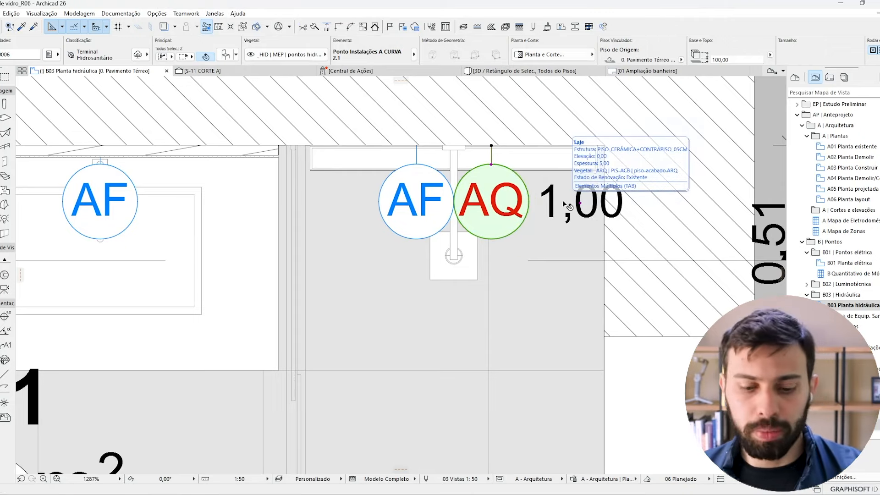
In both points' settings, toggle Exibir Altura off and on again and turn off Altura Móvel.
{"action": "double_click", "coordinate": [568, 206]}
{"action": "left_click", "coordinate": [366, 223]}
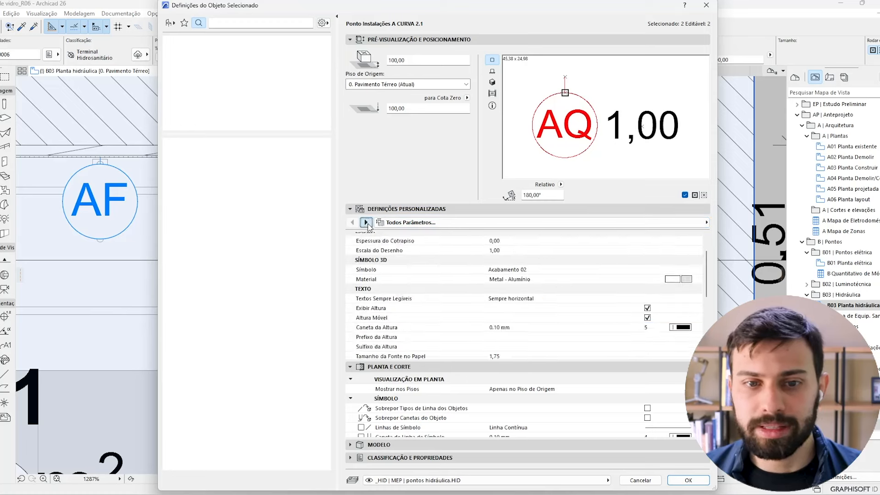
{"action": "left_click", "coordinate": [648, 285]}
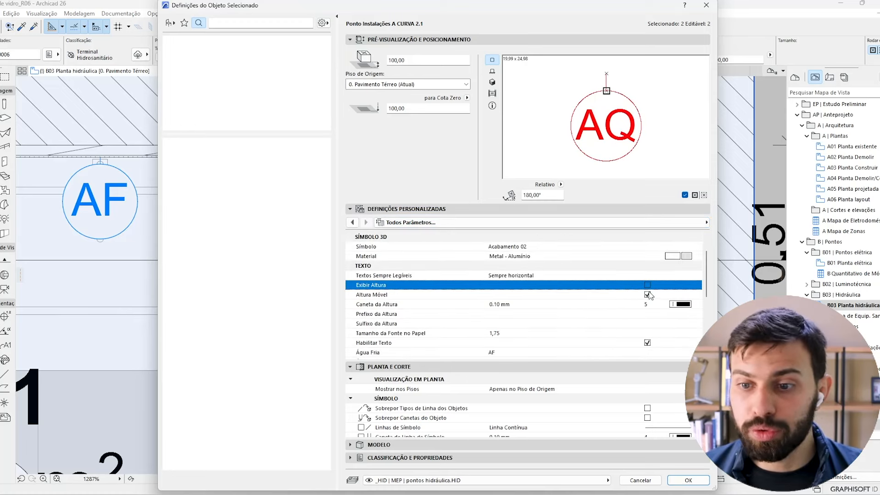
{"action": "left_click", "coordinate": [648, 285]}
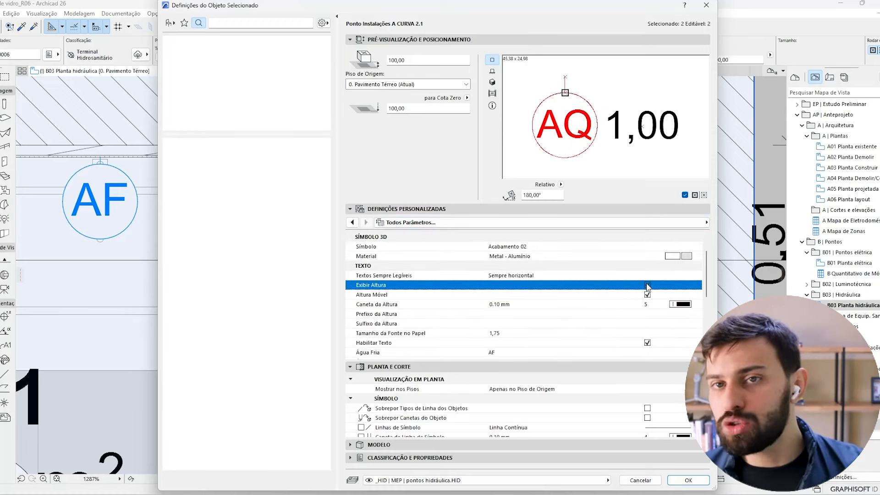
{"action": "left_click", "coordinate": [647, 295]}
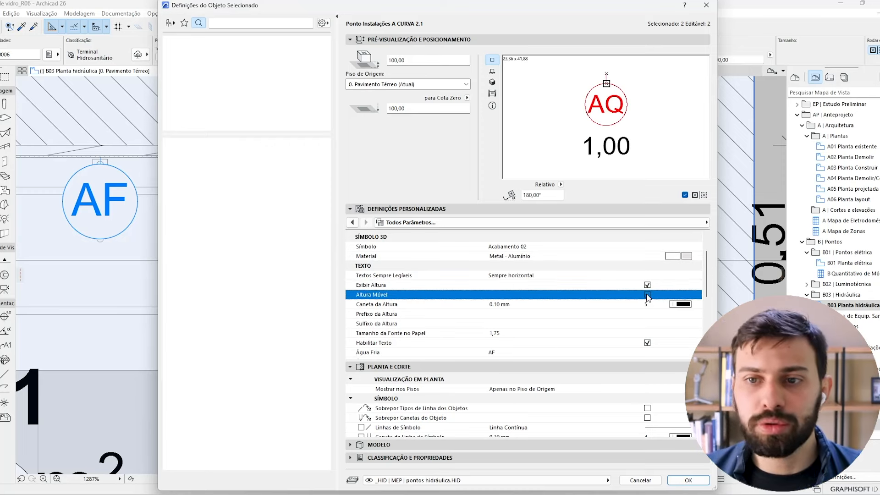
Try h= as the Prefixo da Altura and m as the Sulfixo da Altura for the two selected points.
{"action": "left_click", "coordinate": [510, 314]}
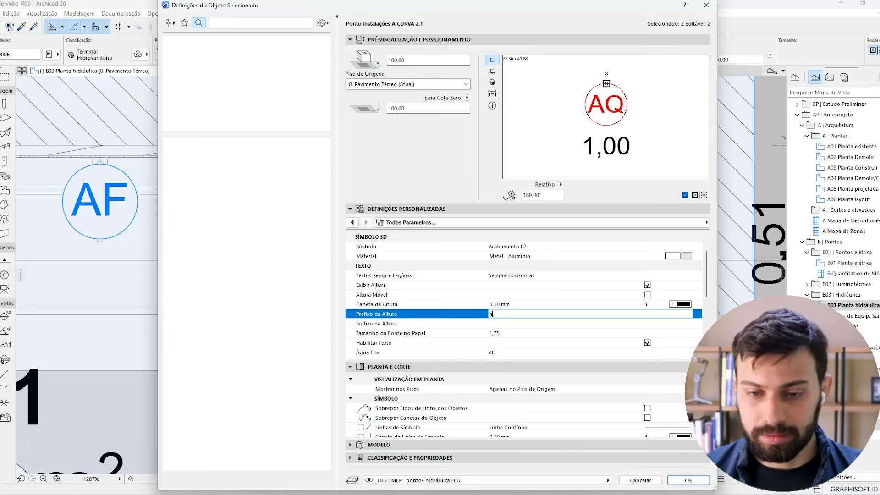
{"action": "left_click", "coordinate": [501, 324]}
{"action": "type", "text": "m"}
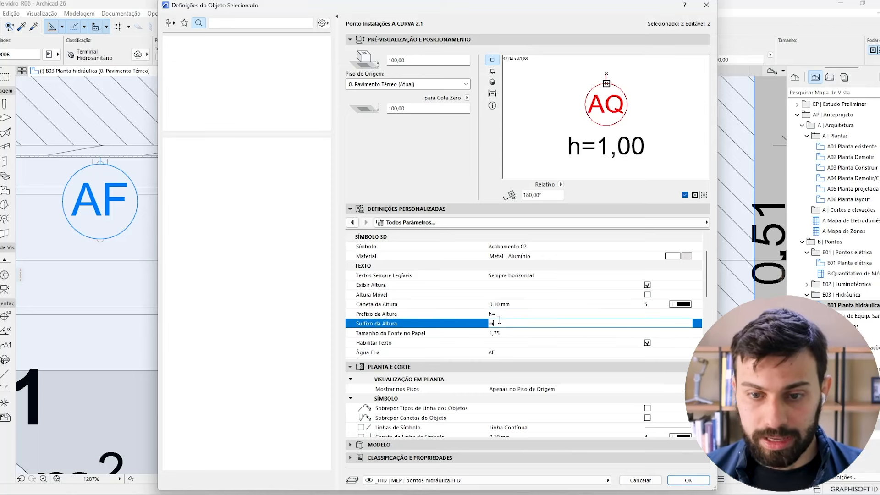
{"action": "left_click", "coordinate": [482, 314]}
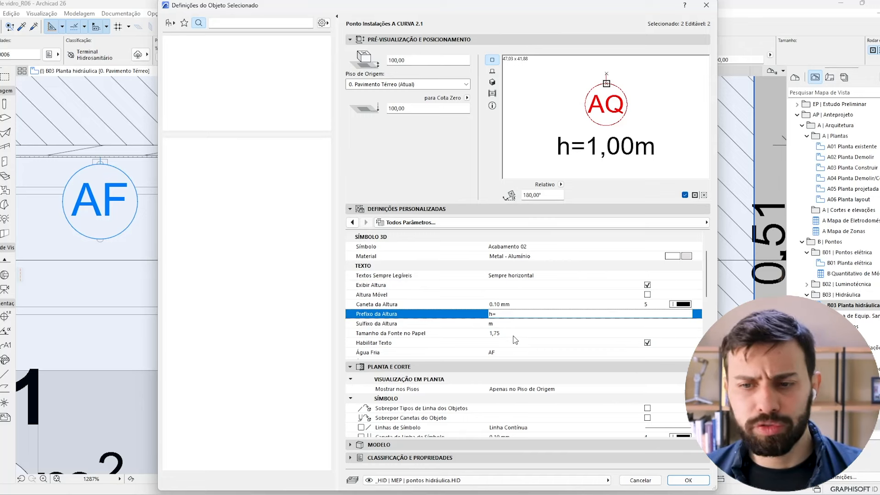
{"action": "scroll", "coordinate": [509, 321], "scroll_direction": "down", "scroll_amount": 2}
{"action": "left_click", "coordinate": [504, 275]}
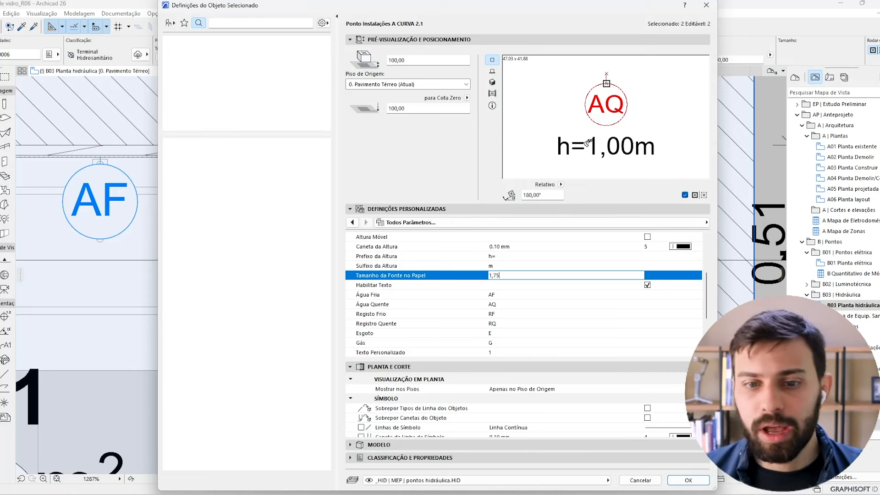
Try replacing the Água Quente symbol text with H in the two points' parameters.
{"action": "left_click", "coordinate": [469, 305]}
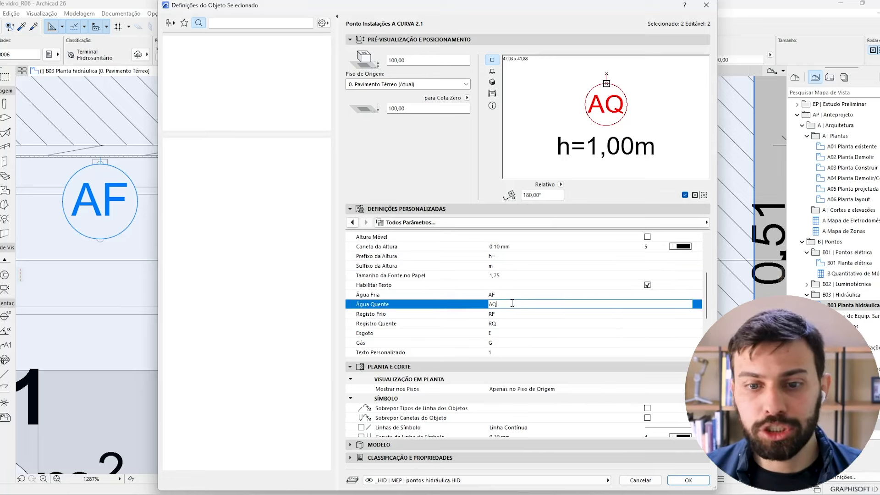
{"action": "key", "text": "BackSpace"}
{"action": "key", "text": "BackSpace"}
{"action": "type", "text": "Q"}
{"action": "left_click", "coordinate": [413, 160]}
{"action": "left_click_drag", "start_coordinate": [505, 305], "coordinate": [462, 314]}
{"action": "type", "text": "H"}
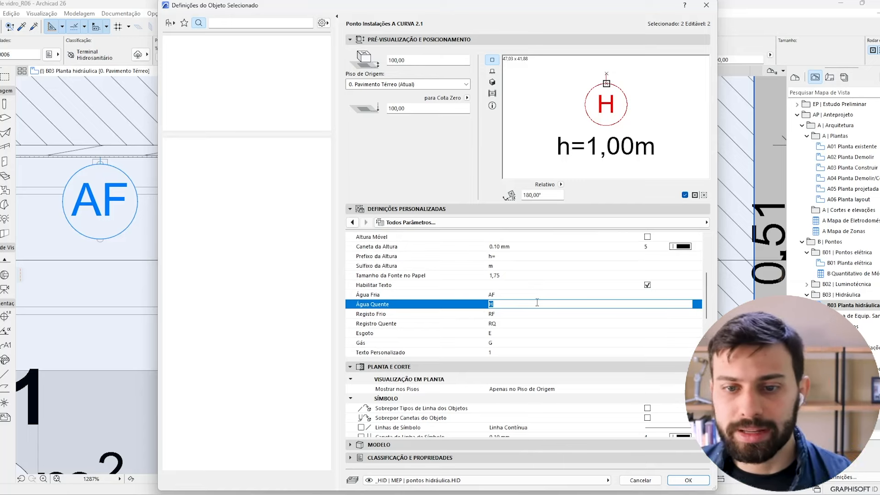
Examine the pens assigned to cold water, hot water, gas, custom and sewage points in the Canetas parameters.
{"action": "scroll", "coordinate": [539, 305], "scroll_direction": "down", "scroll_amount": 2}
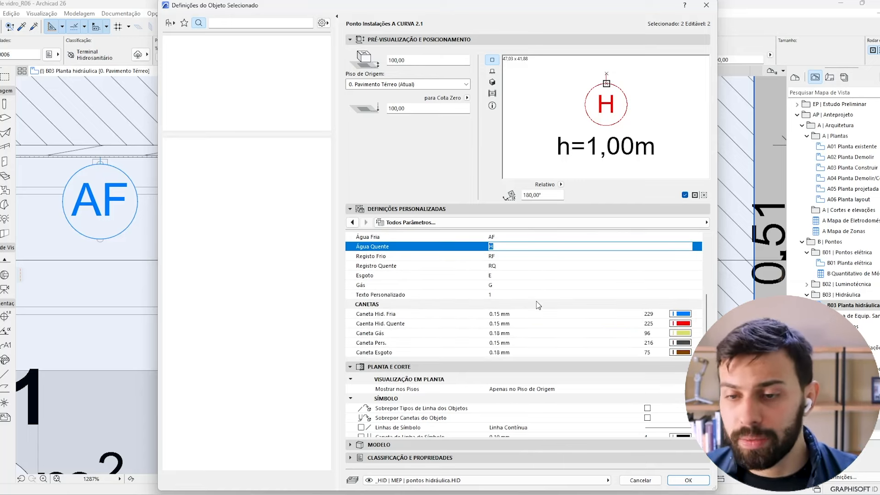
{"action": "scroll", "coordinate": [538, 305], "scroll_direction": "down", "scroll_amount": 1}
{"action": "left_click", "coordinate": [479, 286]}
{"action": "left_click", "coordinate": [478, 304]}
{"action": "left_click", "coordinate": [476, 314]}
{"action": "left_click", "coordinate": [475, 323]}
{"action": "left_click", "coordinate": [510, 285]}
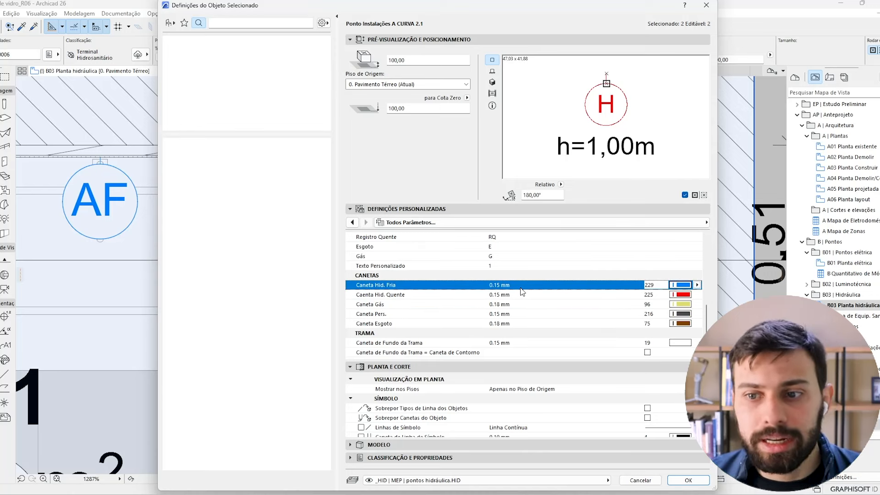
Try pens 80 and 20 for the hot-water symbol and close the object settings without applying the changes.
{"action": "left_click", "coordinate": [699, 296]}
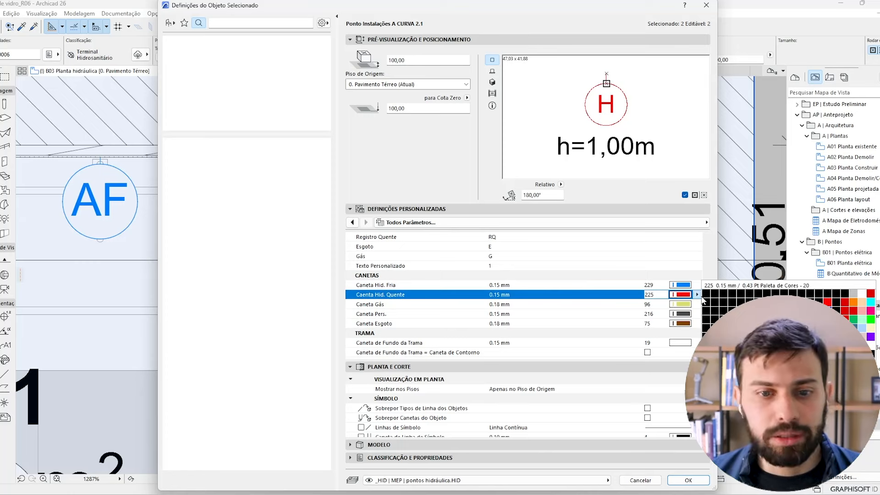
{"action": "left_click", "coordinate": [863, 312]}
{"action": "left_click", "coordinate": [871, 319]}
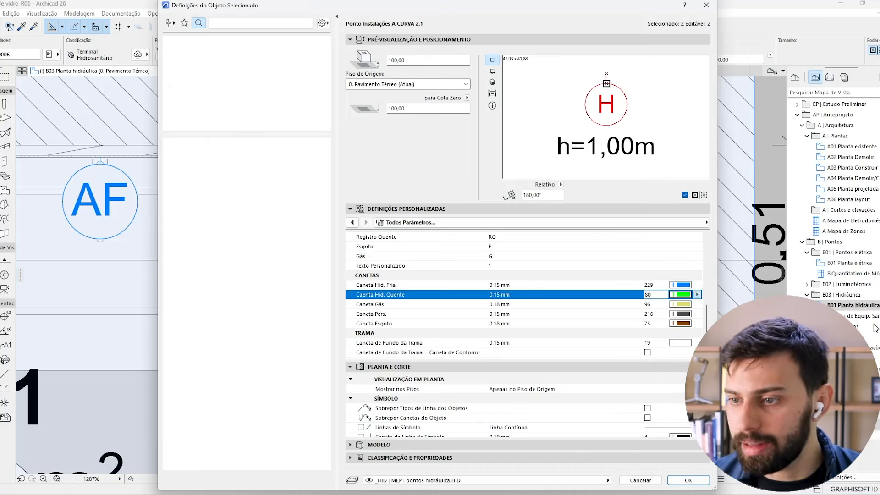
{"action": "type", "text": "20"}
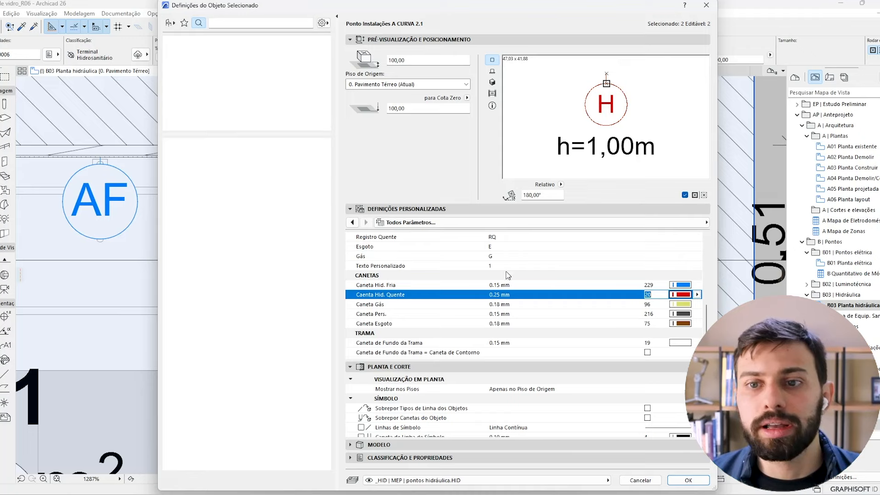
{"action": "left_click", "coordinate": [706, 5]}
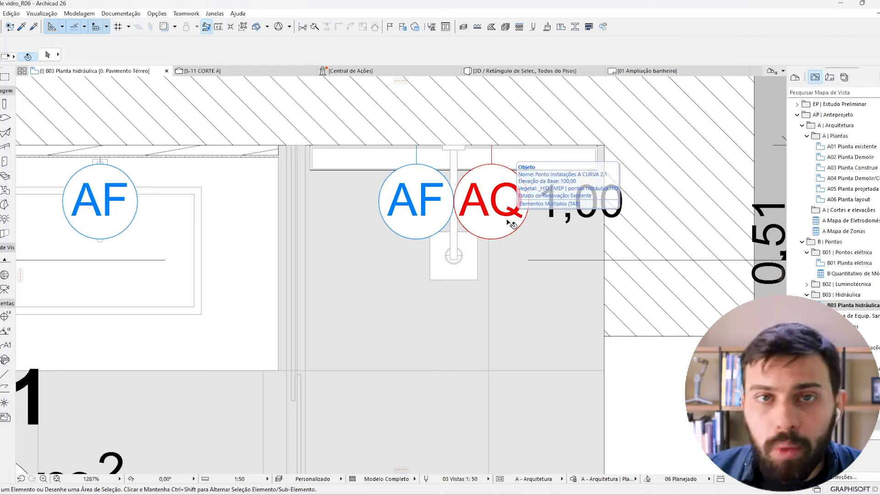
{"action": "scroll", "coordinate": [509, 223], "scroll_direction": "down", "scroll_amount": 3}
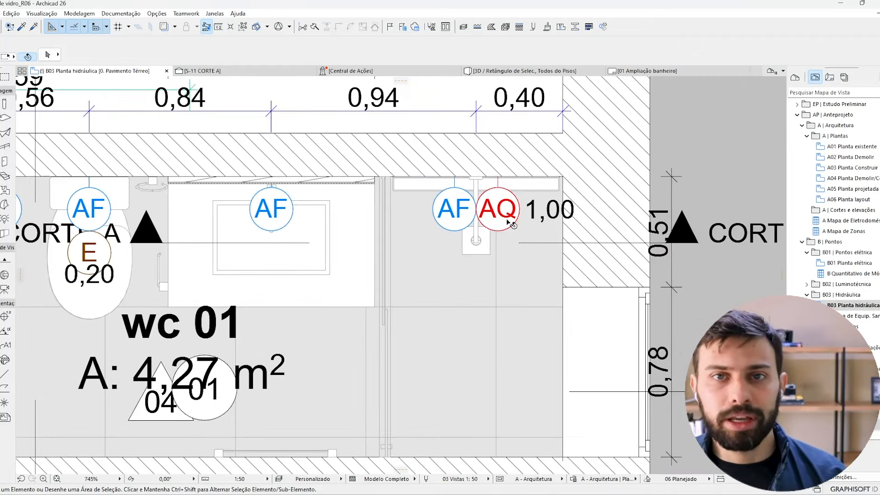
{"action": "left_click", "coordinate": [509, 224]}
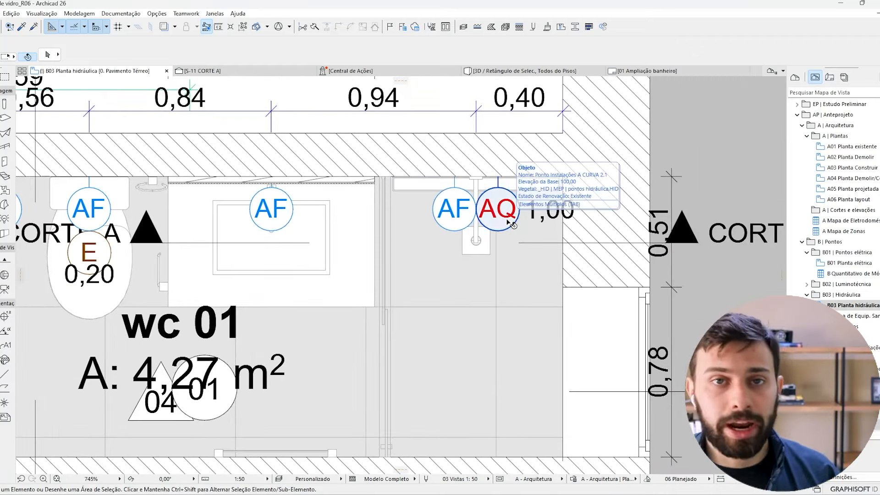